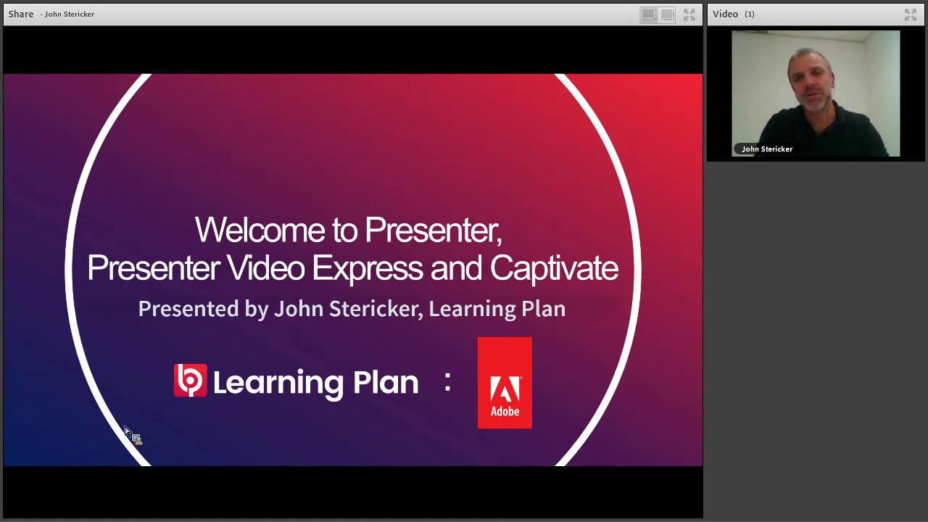
# Step: End the slide show, switch to Adobe Presenter Video Express and return to its project home screen
pyautogui.press('Escape')
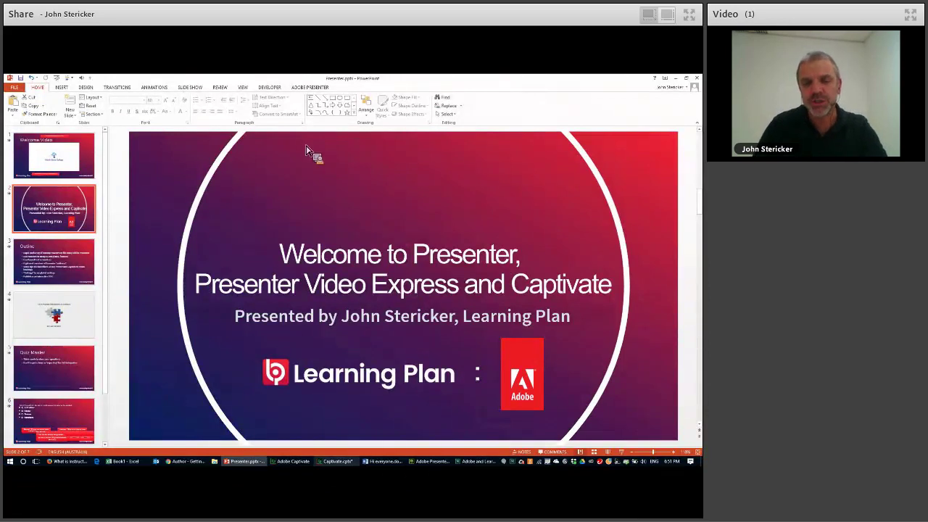
pyautogui.hotkey('alt', 'Tab')
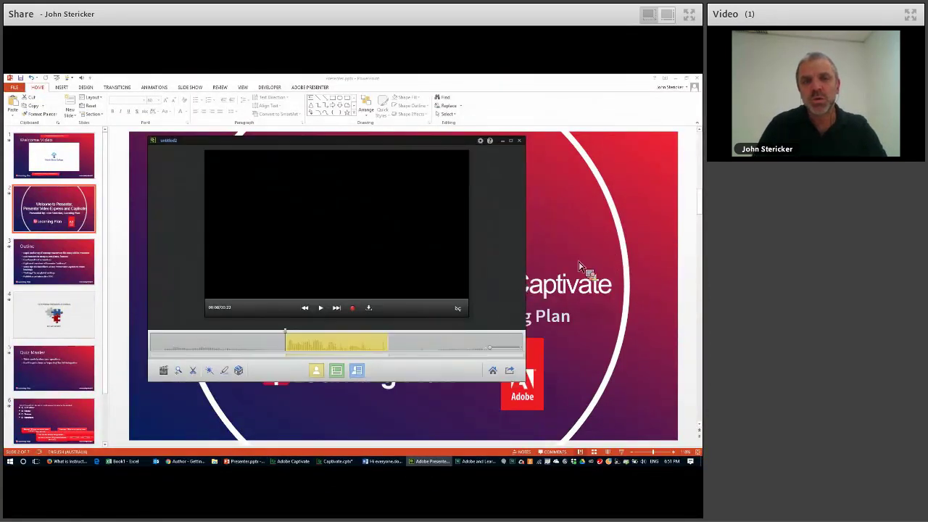
pyautogui.click(502, 372)
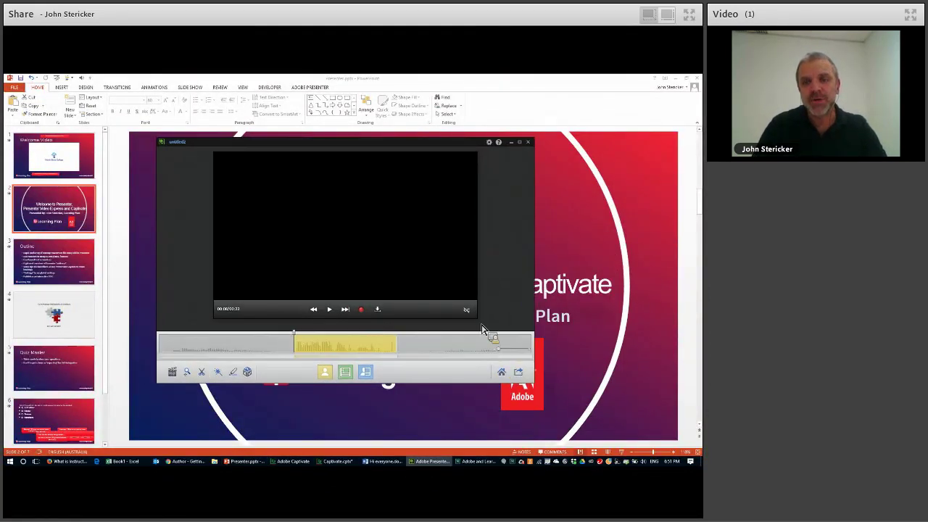
pyautogui.click(395, 278)
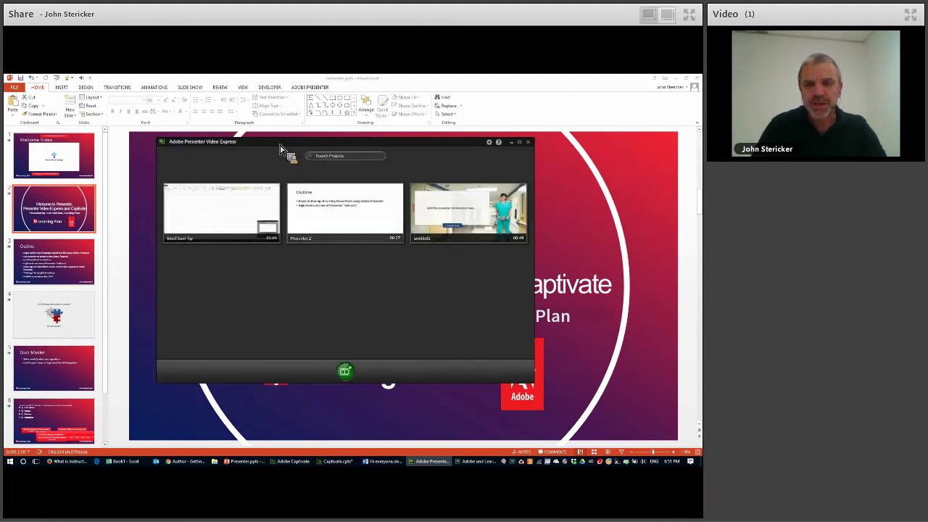
# Step: Minimize the PowerPoint and Excel windows and maximize the Adobe Presenter Video Express window
pyautogui.click(678, 84)
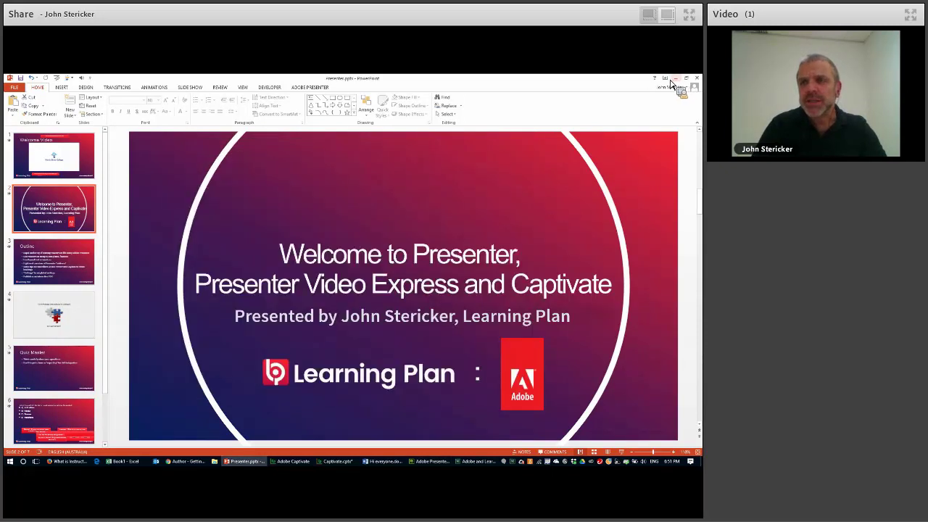
pyautogui.click(675, 79)
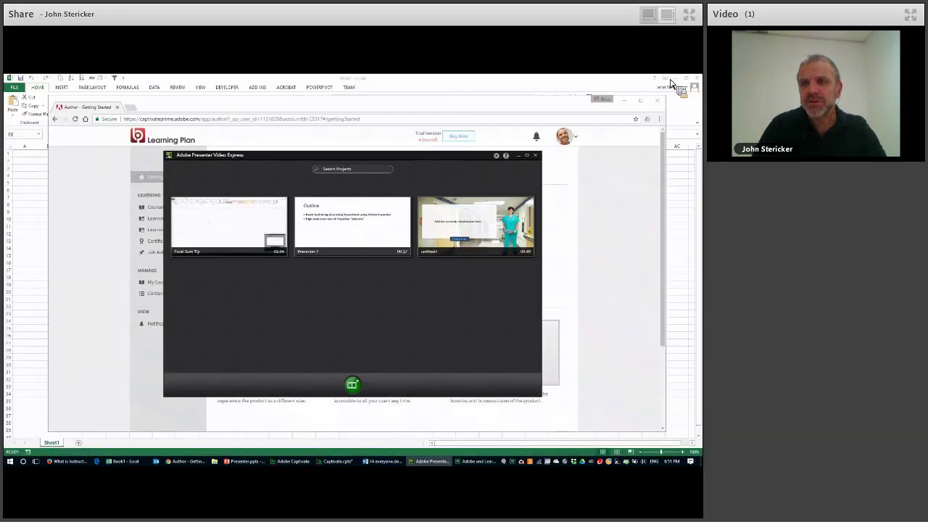
pyautogui.click(674, 79)
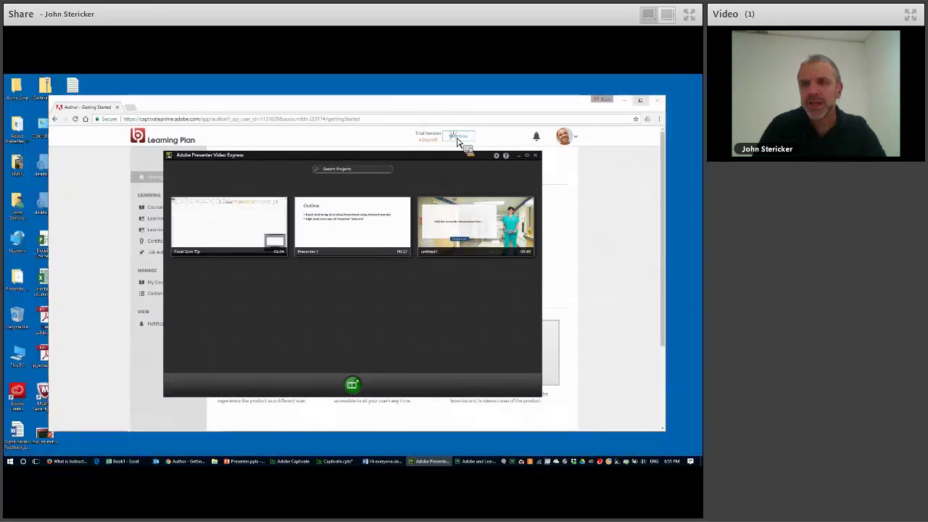
pyautogui.moveTo(431, 159); pyautogui.dragTo(438, 126)
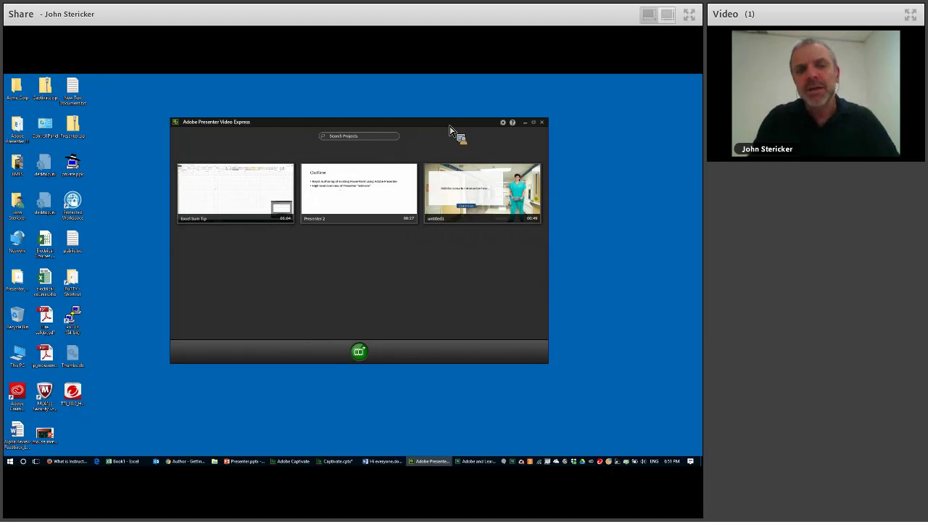
pyautogui.click(533, 125)
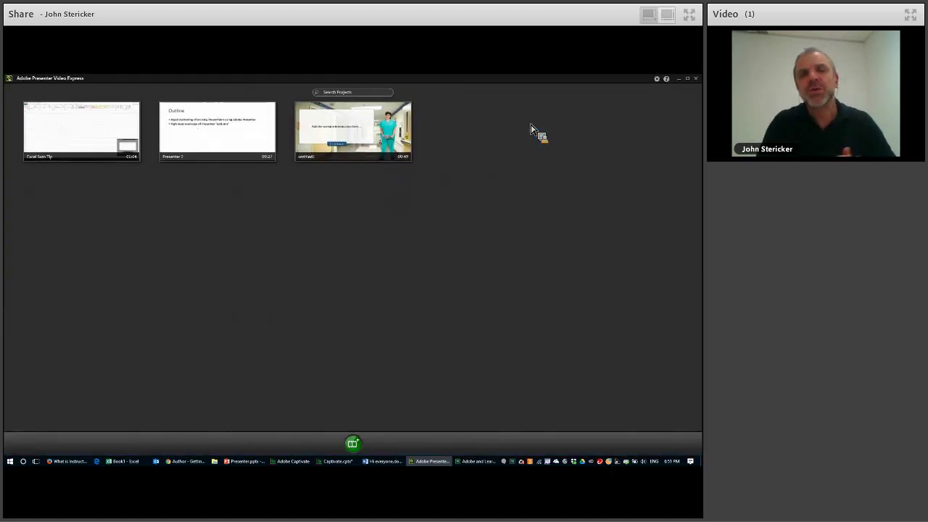
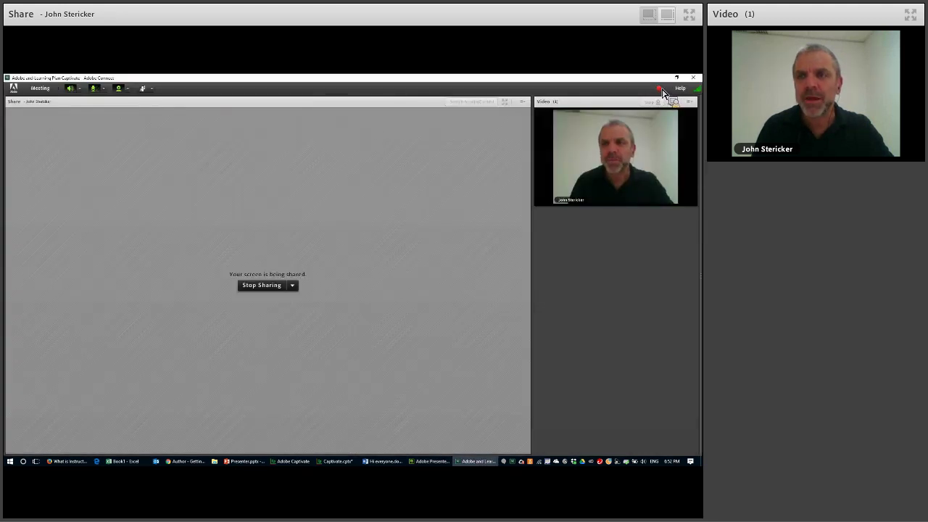
# Step: Stop the webcam in the Adobe Connect meeting and switch back to Adobe Presenter Video Express
pyautogui.click(657, 104)
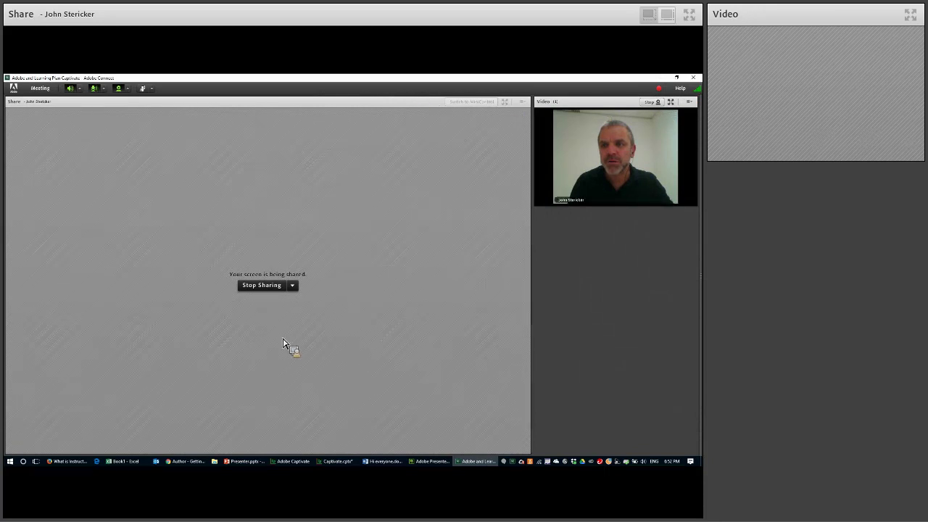
pyautogui.click(653, 102)
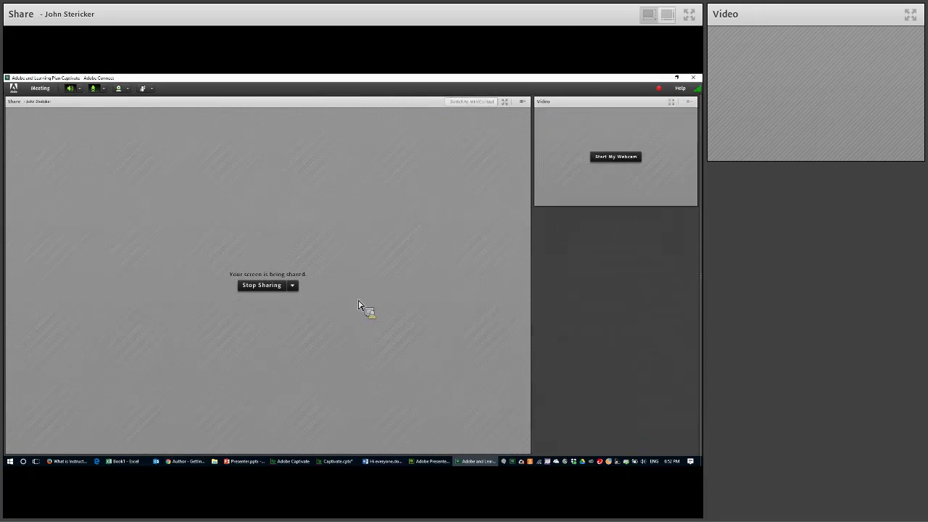
pyautogui.hotkey('alt', 'Tab')
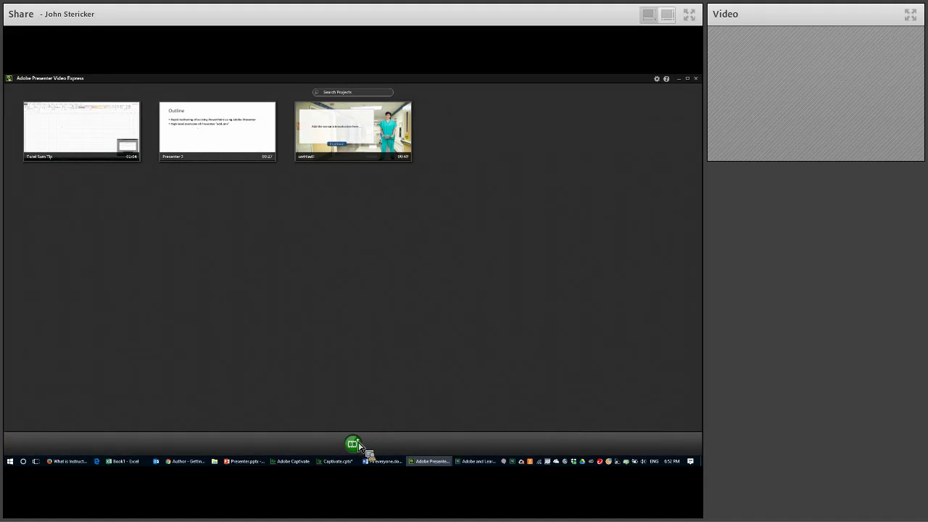
# Step: Select cell A1 in the blank Excel workbook and start a new webcam recording project in Adobe Presenter Video Express, dismissing the camera notice
pyautogui.click(125, 461)
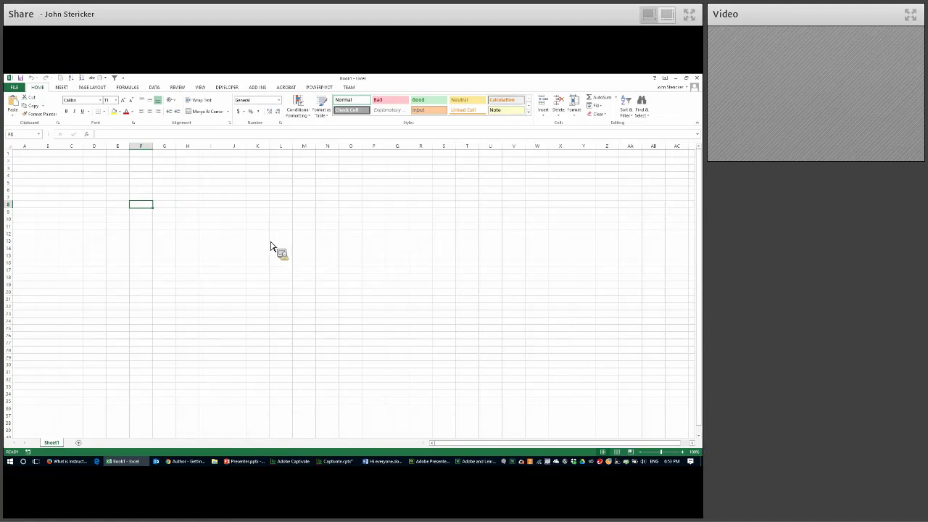
pyautogui.click(32, 155)
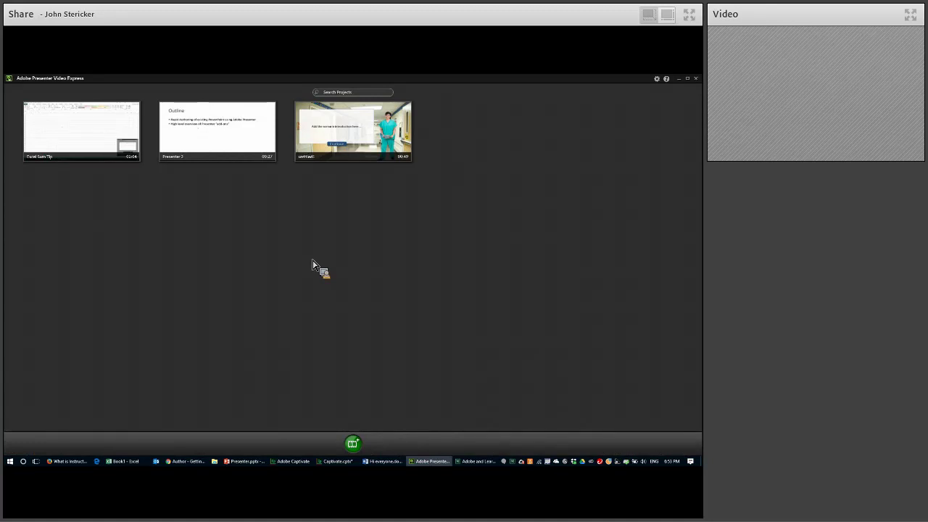
pyautogui.click(354, 445)
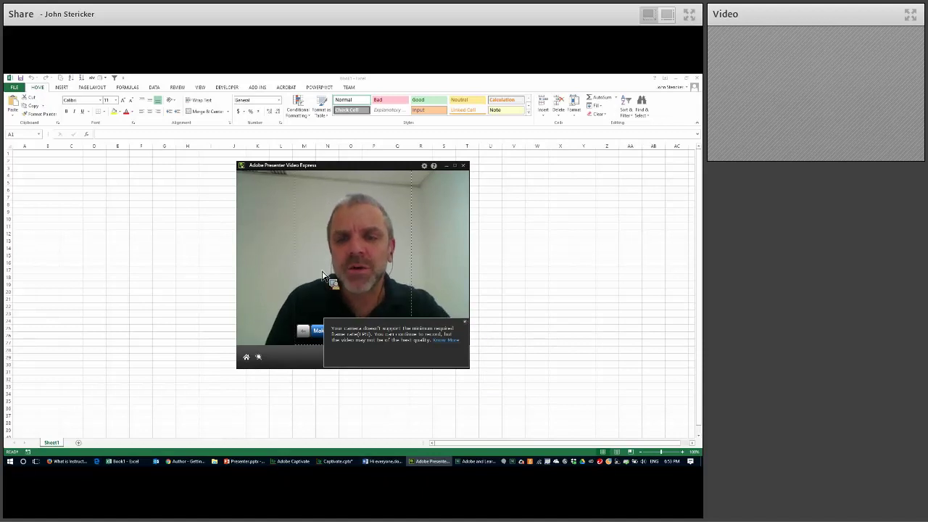
pyautogui.click(464, 322)
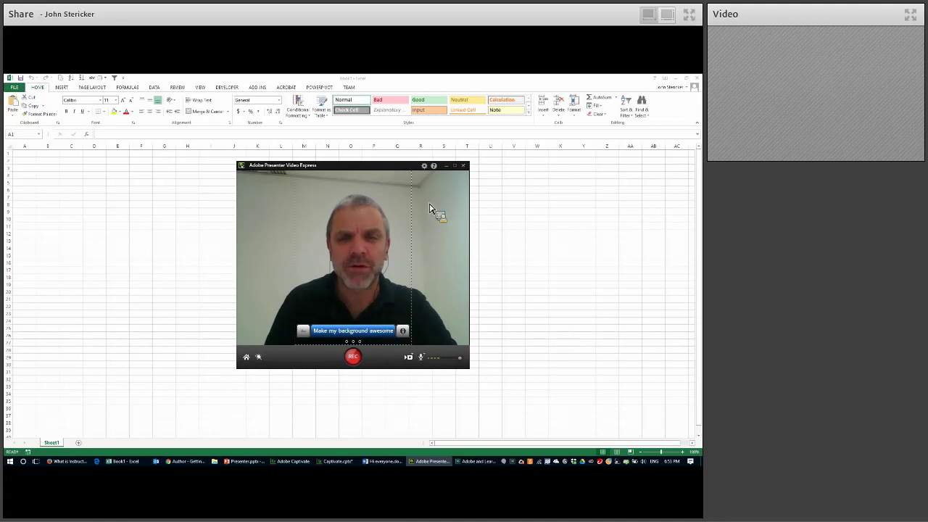
# Step: Set up background replacement by taking a snapshot, marking the presenter's face and shoulders, confirming the selection and accepting the preview
pyautogui.click(365, 335)
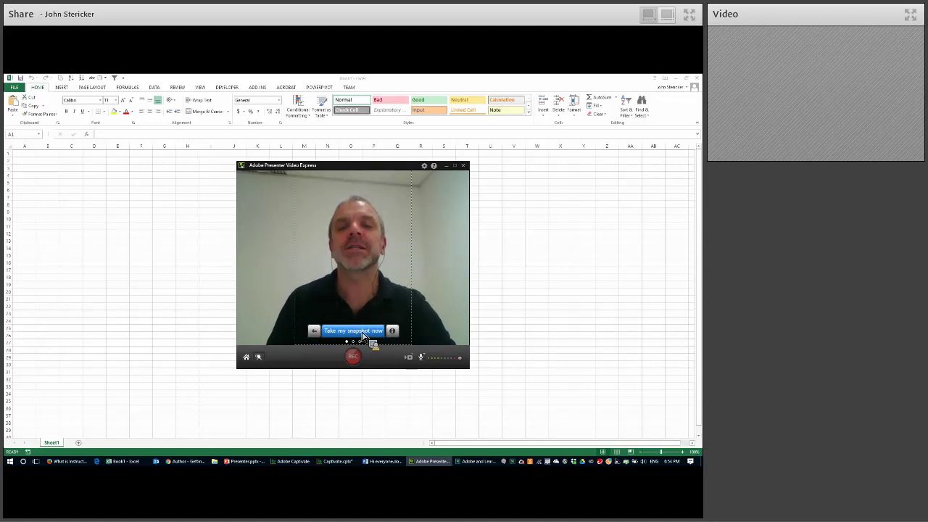
pyautogui.click(364, 335)
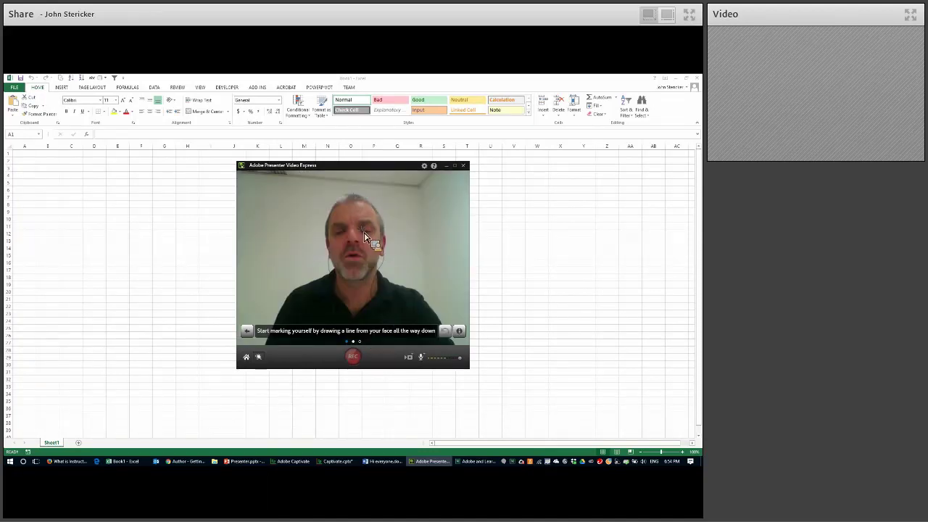
pyautogui.moveTo(354, 197); pyautogui.dragTo(361, 275)
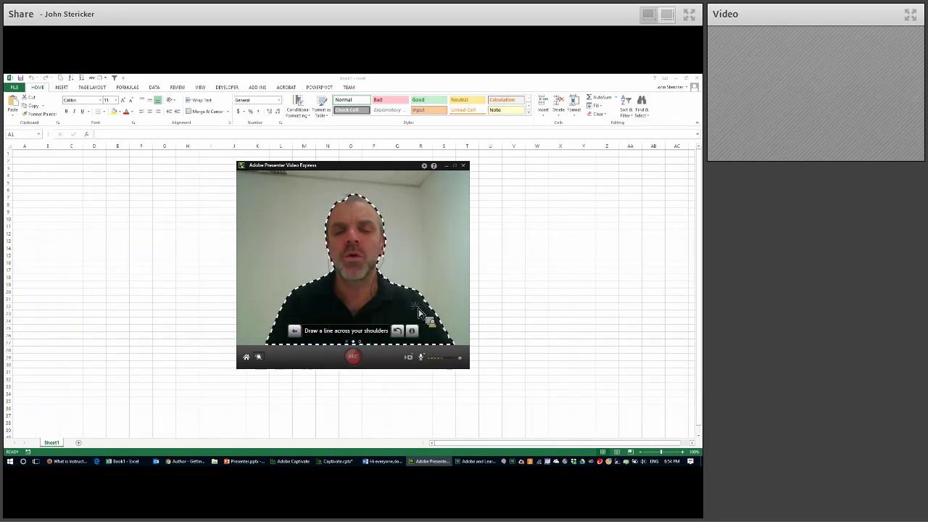
pyautogui.moveTo(284, 308); pyautogui.dragTo(338, 306)
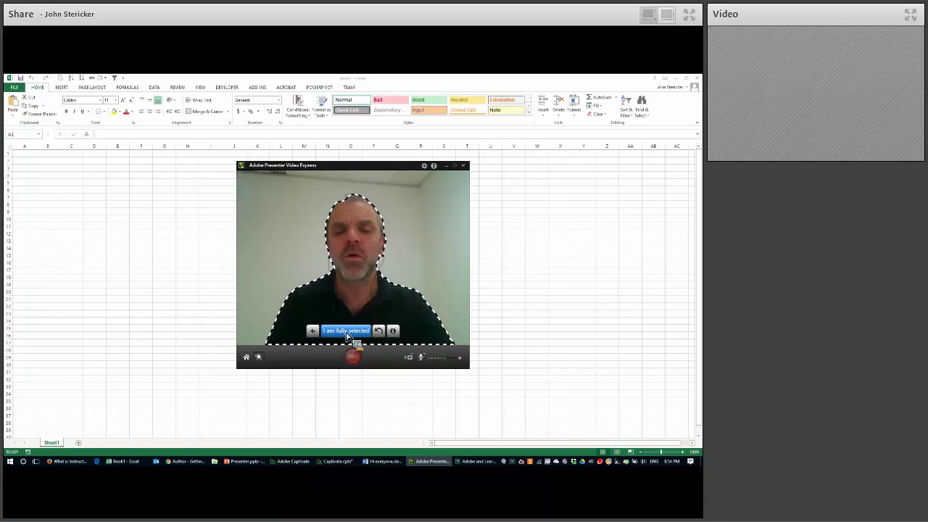
pyautogui.click(348, 331)
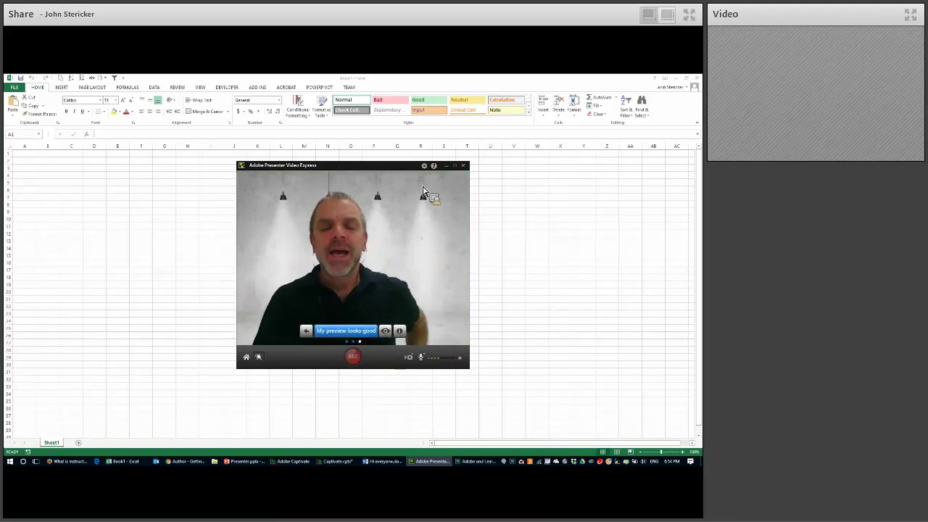
pyautogui.click(349, 334)
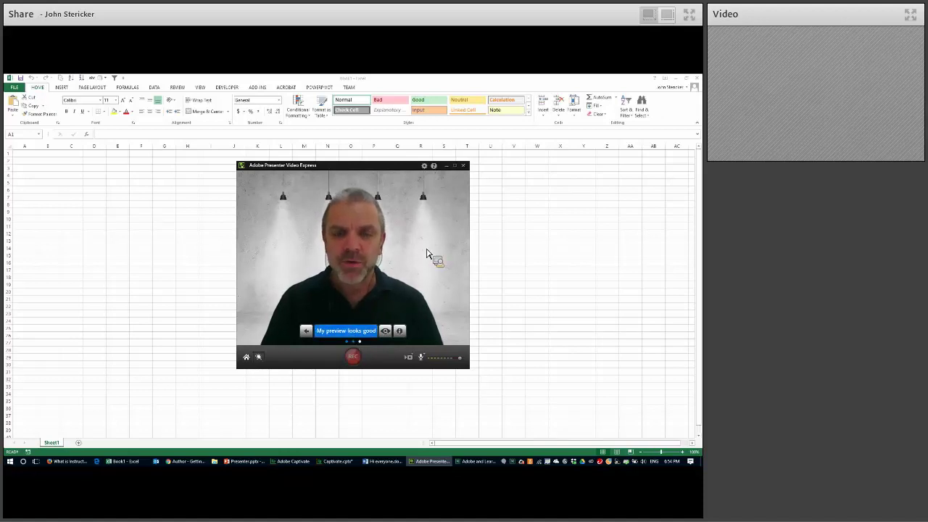
# Step: Cycle through the virtual backgrounds behind the presenter, including the dark grey wall, bookshelves, night city street and lounge
pyautogui.click(432, 254)
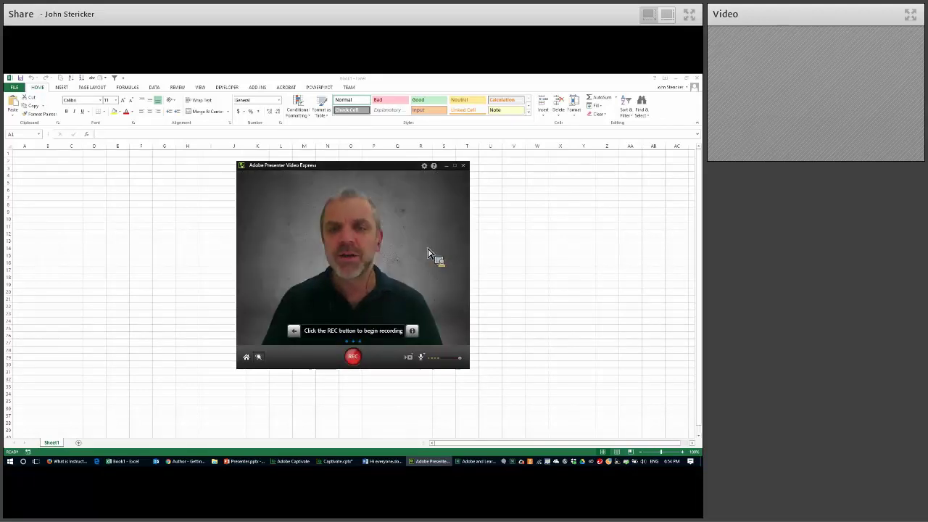
pyautogui.click(431, 254)
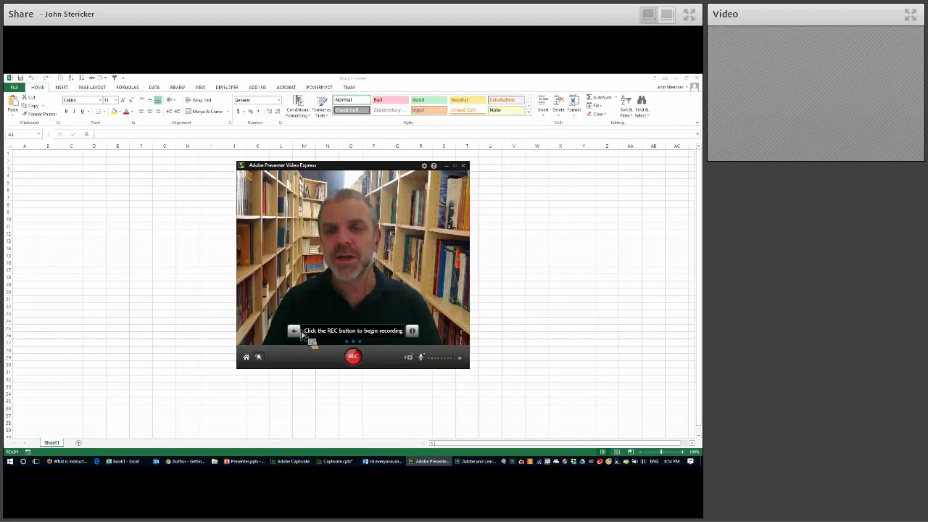
pyautogui.click(274, 232)
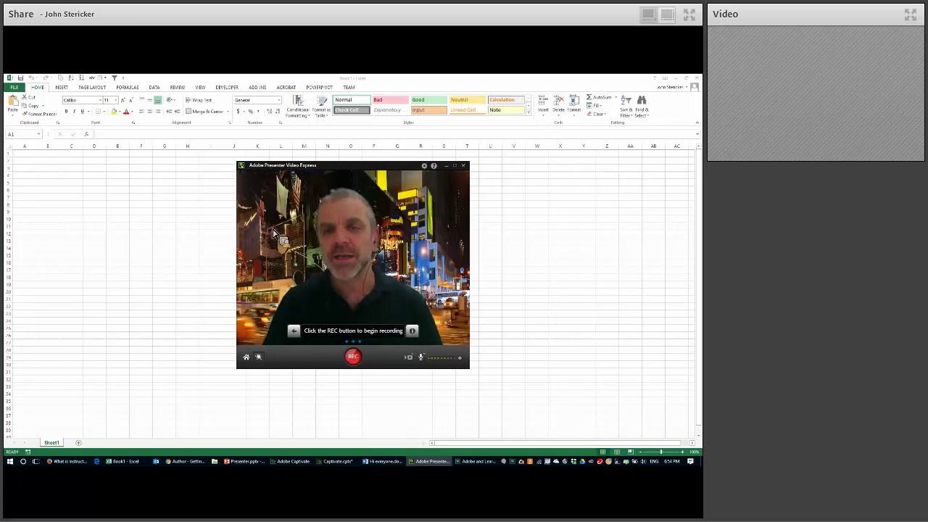
pyautogui.click(433, 253)
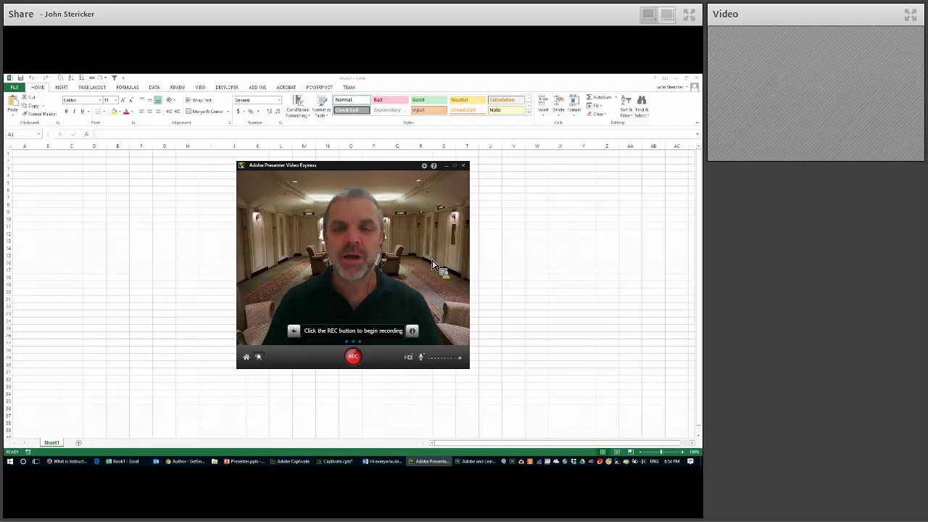
pyautogui.click(424, 249)
pyautogui.click(424, 249)
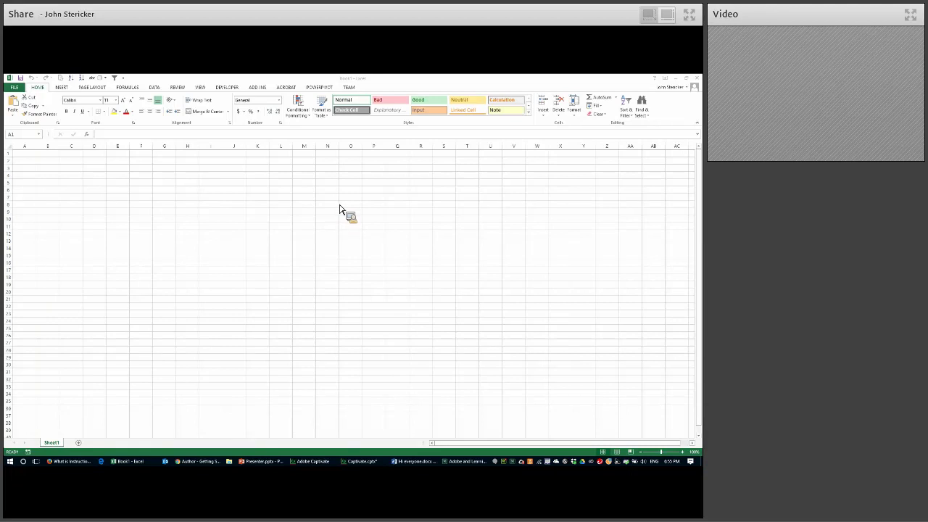
# Step: Enter 10 in cell A1 and 20 in A2, and total them in A3 with AutoSum in the Excel workbook
pyautogui.click(28, 157)
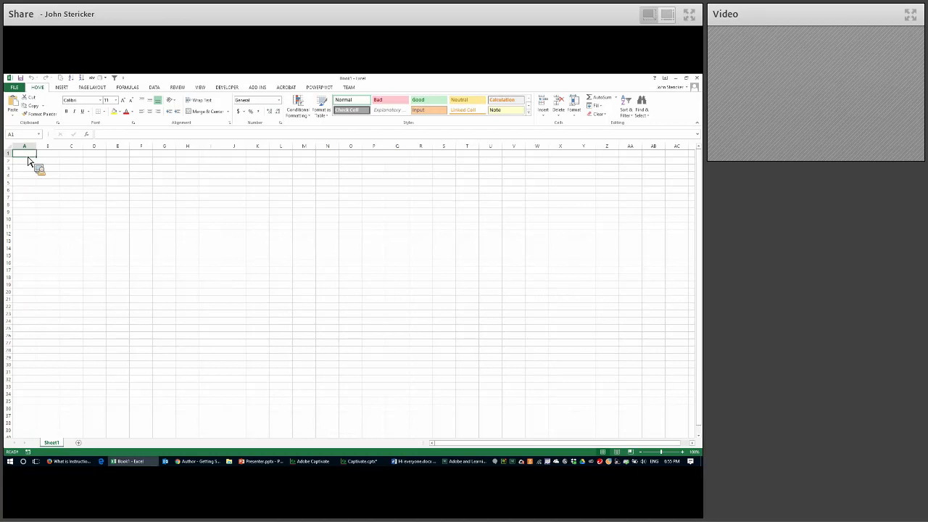
pyautogui.write('10')
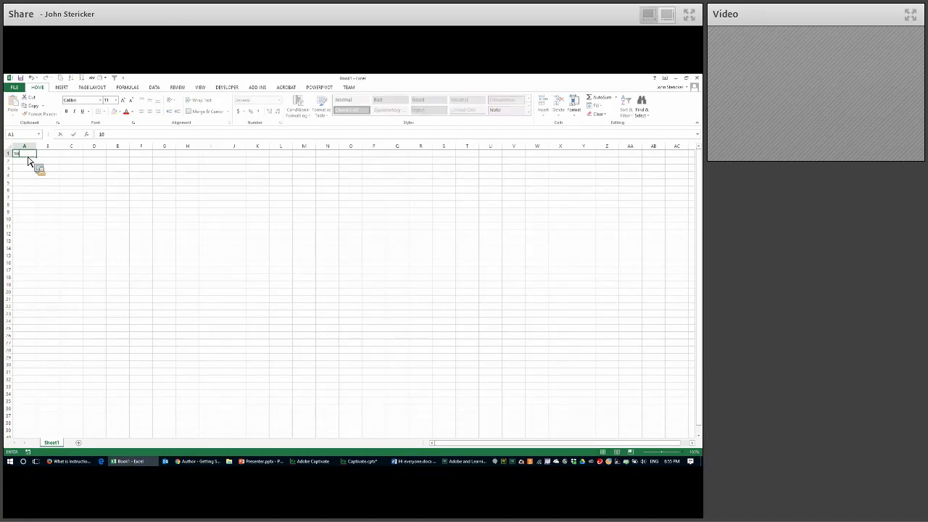
pyautogui.press('Return')
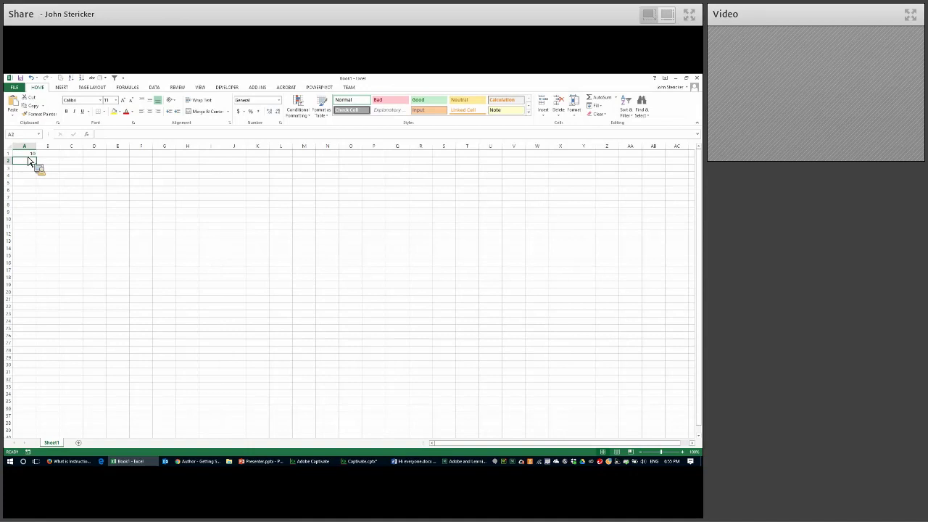
pyautogui.write('20')
pyautogui.press('Return')
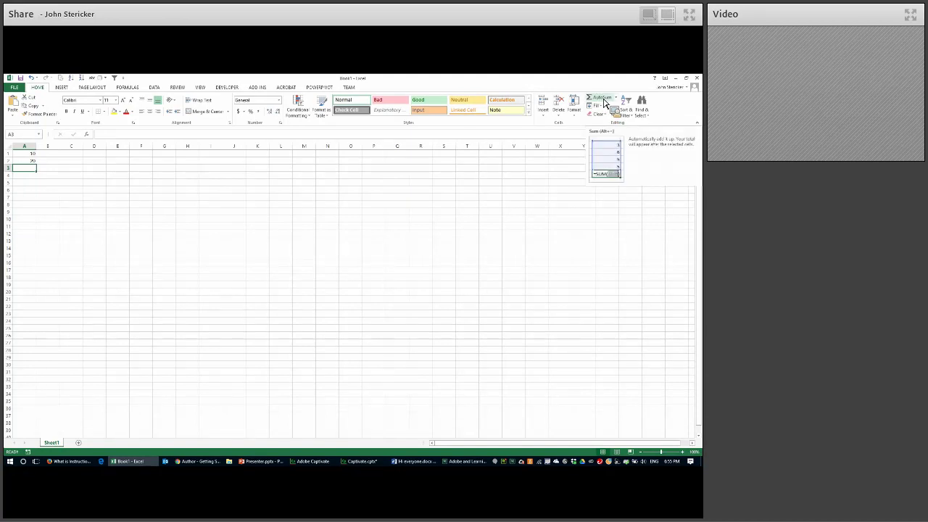
pyautogui.hotkey('alt', '=')
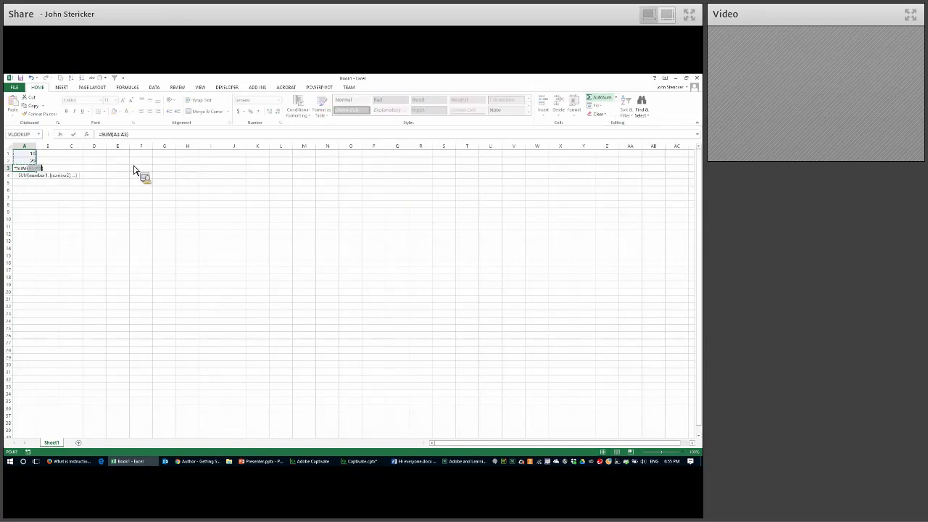
pyautogui.press('Return')
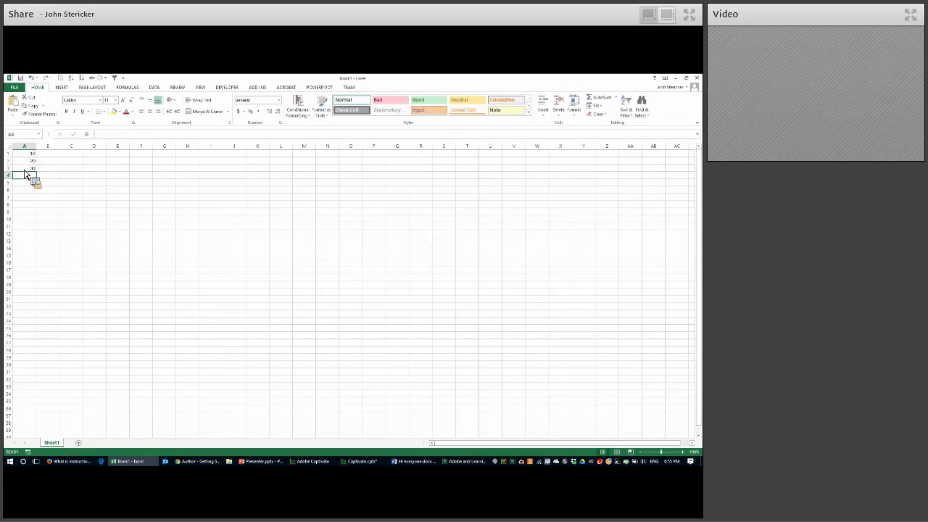
# Step: Format the total in cell A3 with a yellow fill, red font colour and bold text
pyautogui.press('Up')
pyautogui.click(114, 111)
pyautogui.click(129, 113)
pyautogui.hotkey('ctrl', 'b')
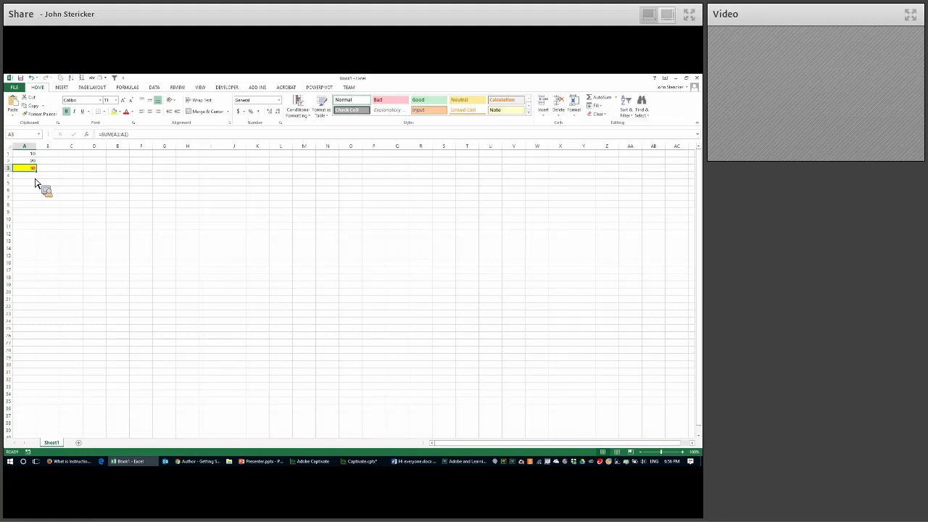
# Step: Stop the recording and show the captured project in a maximized editor window, with the Excel workbook minimized
pyautogui.press('End')
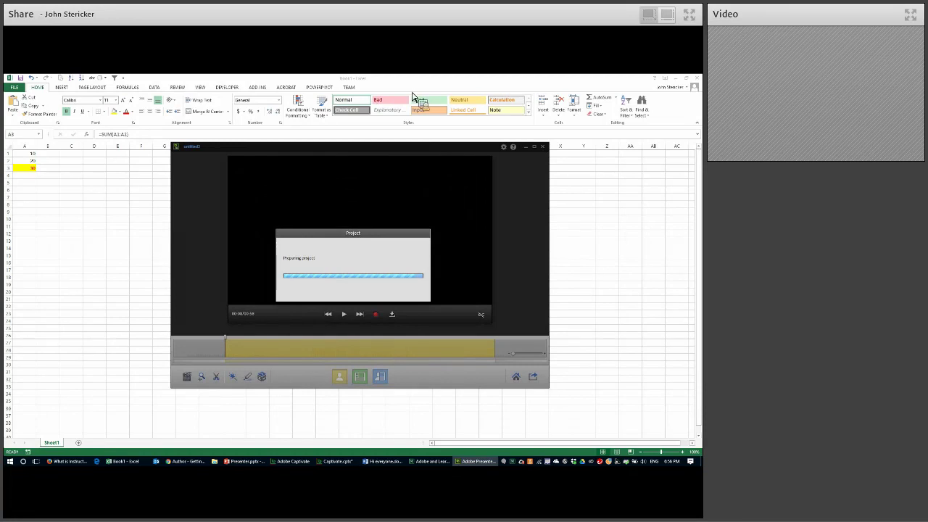
pyautogui.click(676, 79)
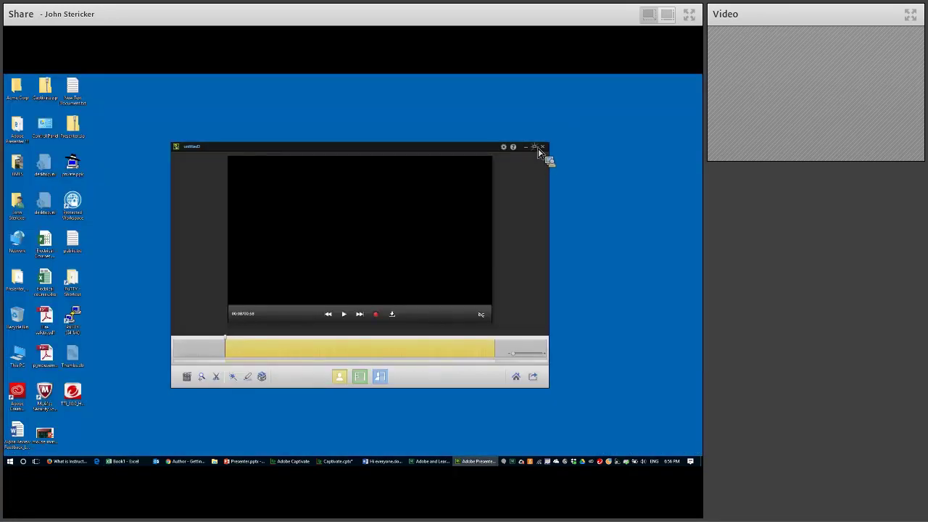
pyautogui.click(537, 149)
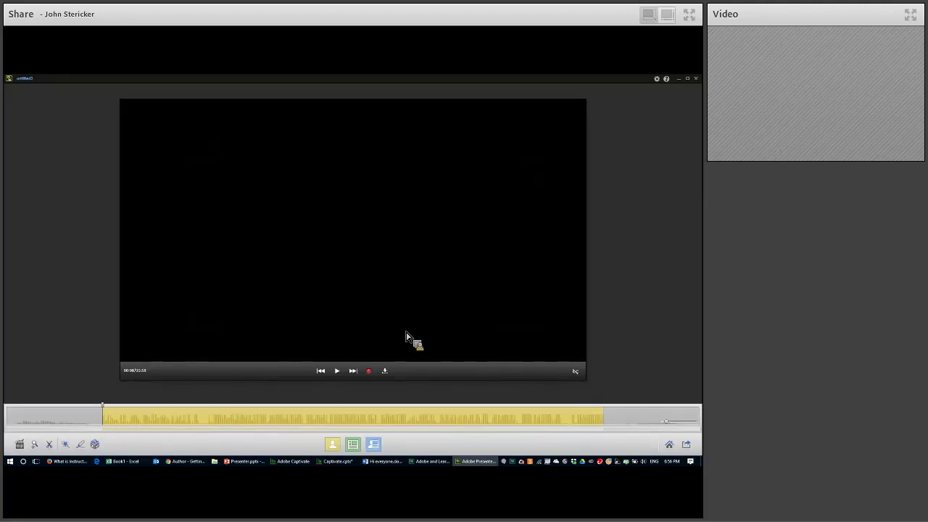
# Step: Play back the opening of the recording to review the presenter in front of the mountain background
pyautogui.click(337, 371)
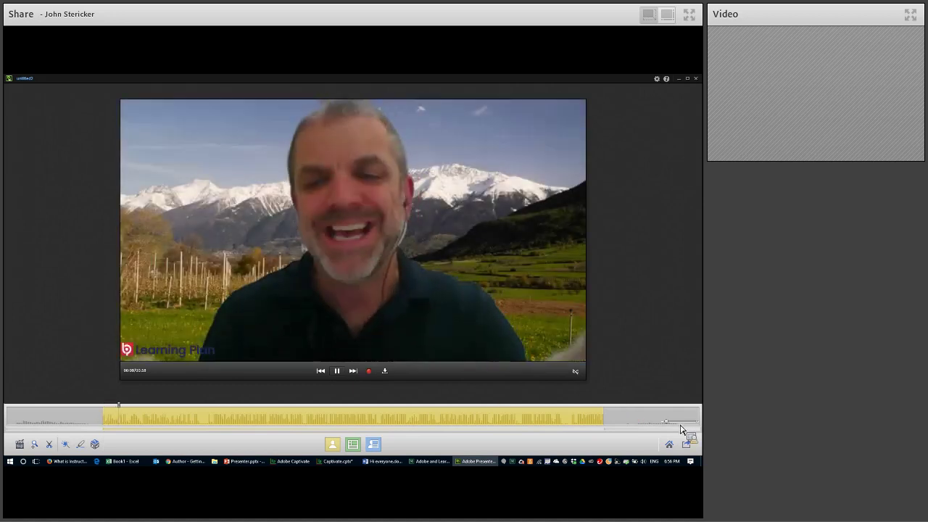
pyautogui.click(337, 371)
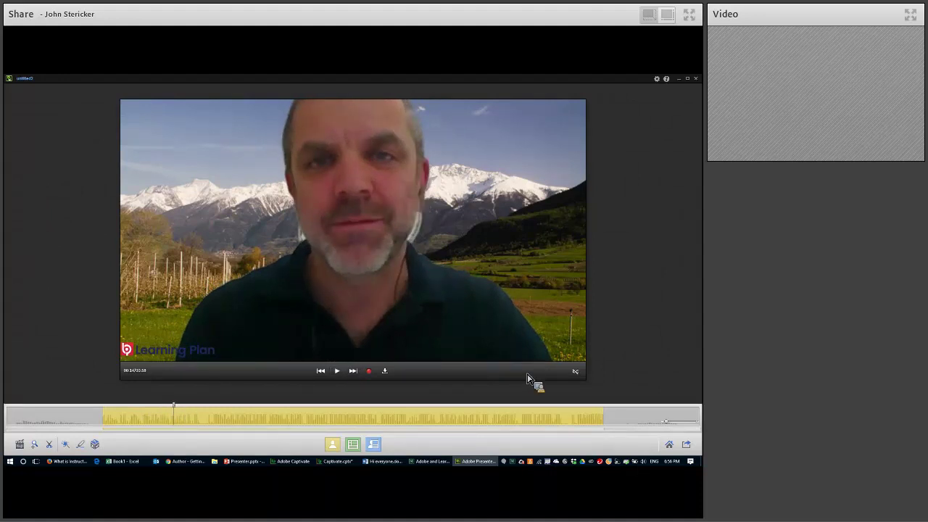
pyautogui.click(49, 445)
pyautogui.click(337, 372)
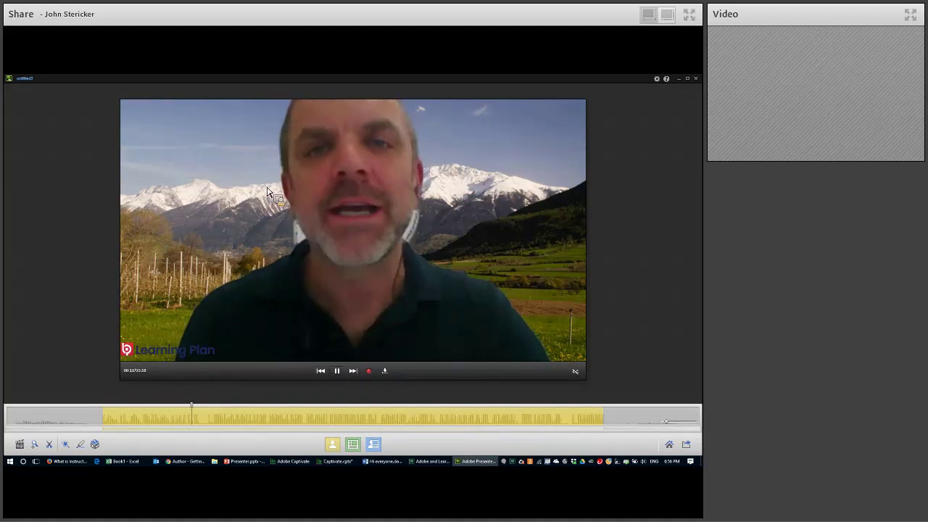
pyautogui.click(179, 194)
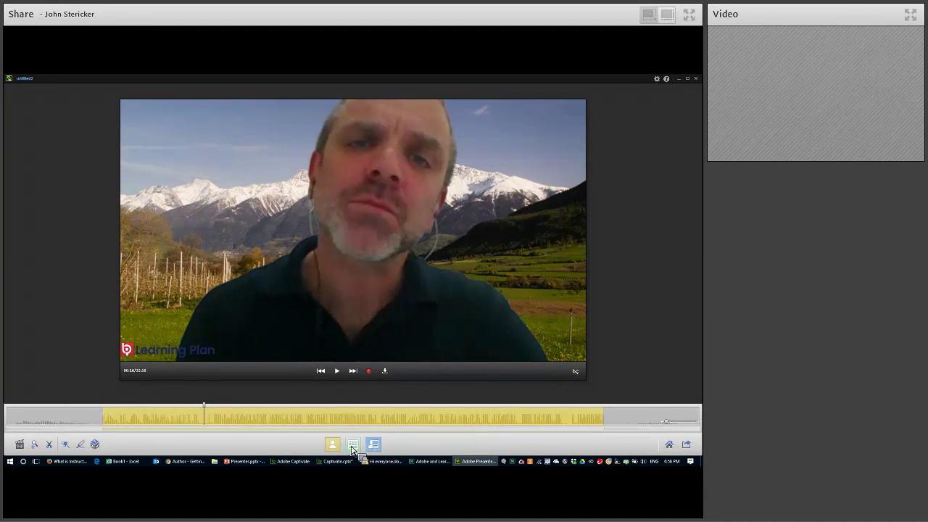
# Step: Position the playhead at about 21 seconds and switch the recording to screen-only view from there on
pyautogui.click(372, 445)
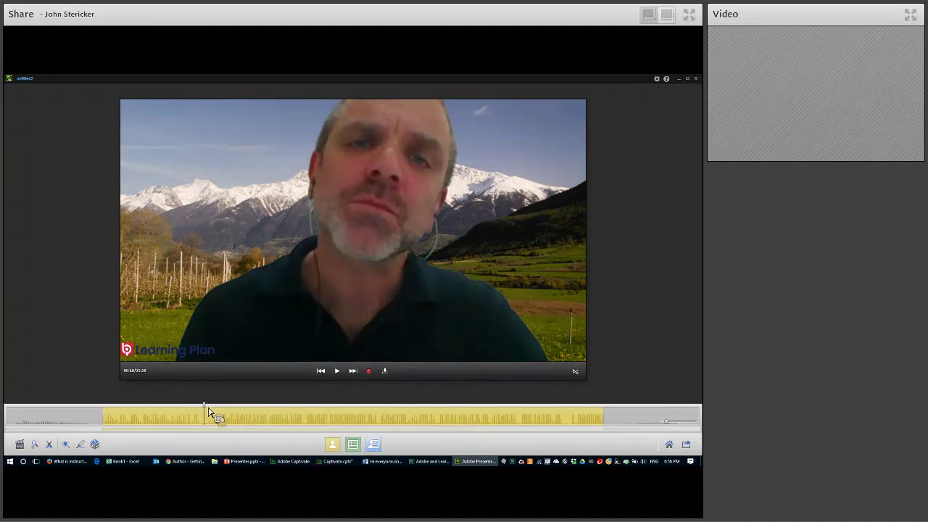
pyautogui.moveTo(219, 409); pyautogui.dragTo(271, 411)
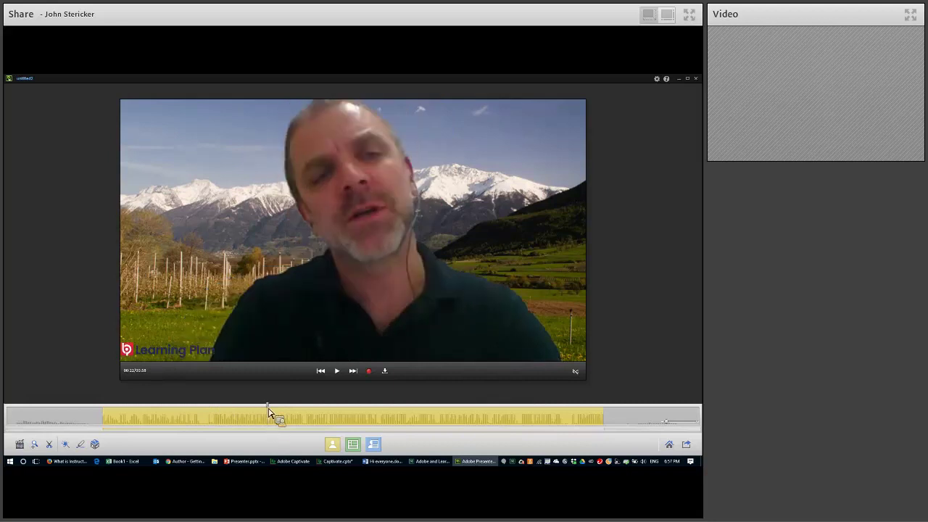
pyautogui.click(342, 373)
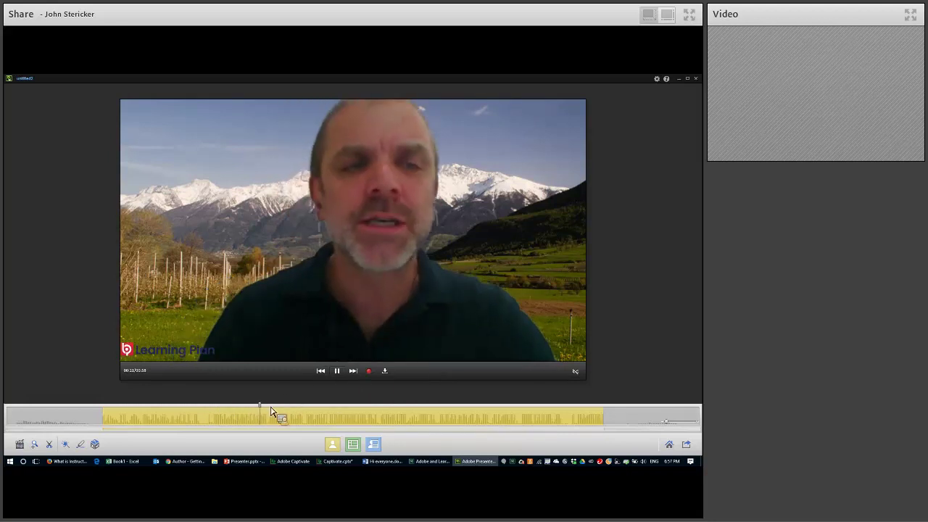
pyautogui.click(269, 410)
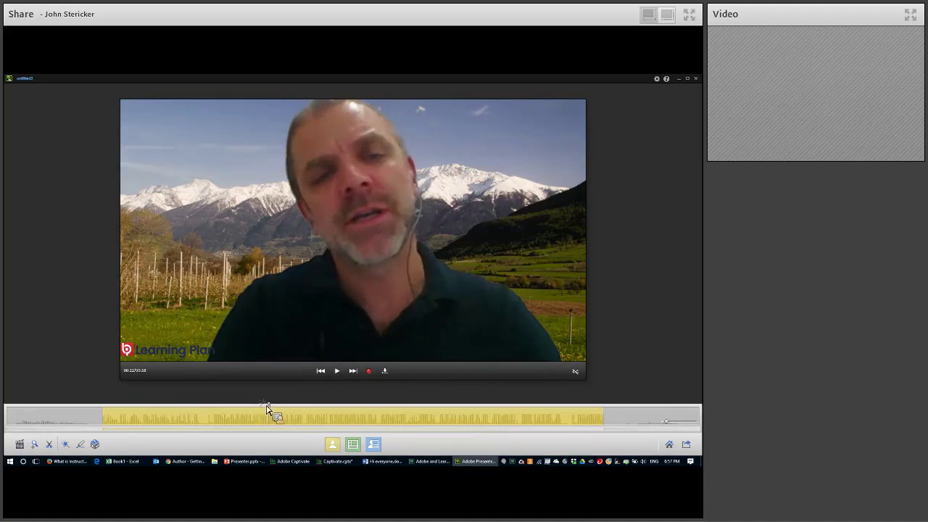
pyautogui.click(266, 410)
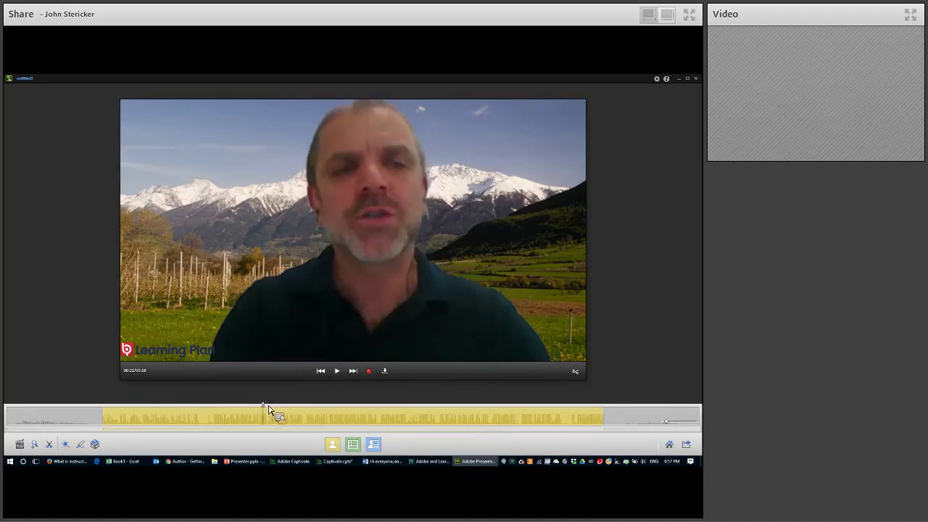
pyautogui.click(353, 444)
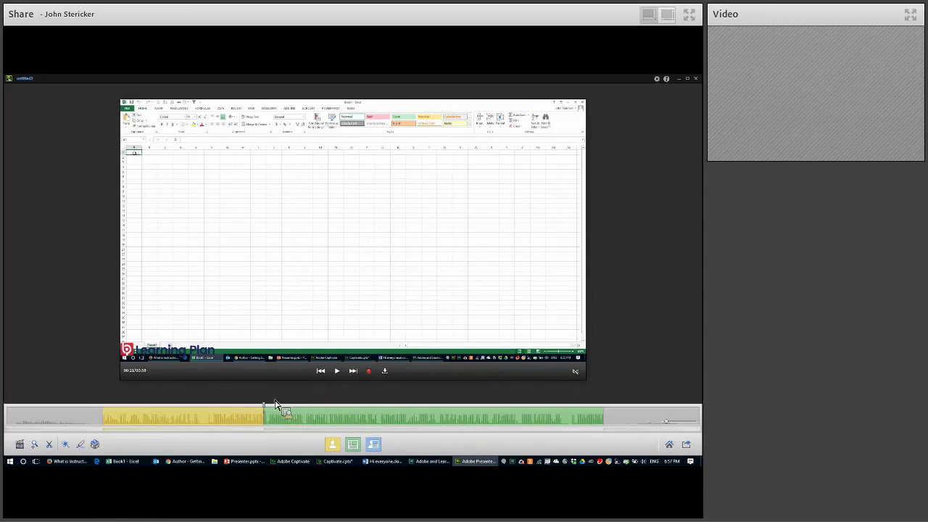
# Step: Preview the change from presenter view to screen-only view around the 21-second mark
pyautogui.click(337, 371)
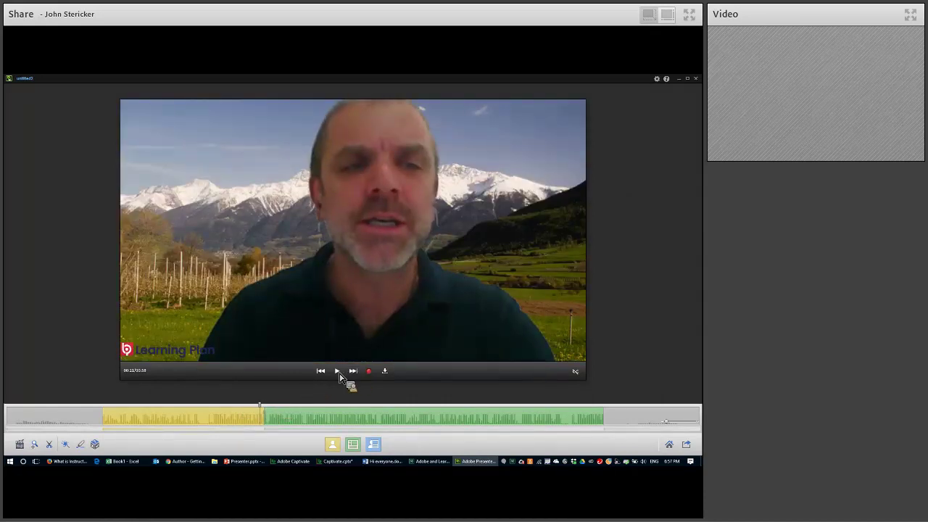
pyautogui.click(338, 372)
pyautogui.click(337, 371)
pyautogui.moveTo(288, 414); pyautogui.dragTo(262, 417)
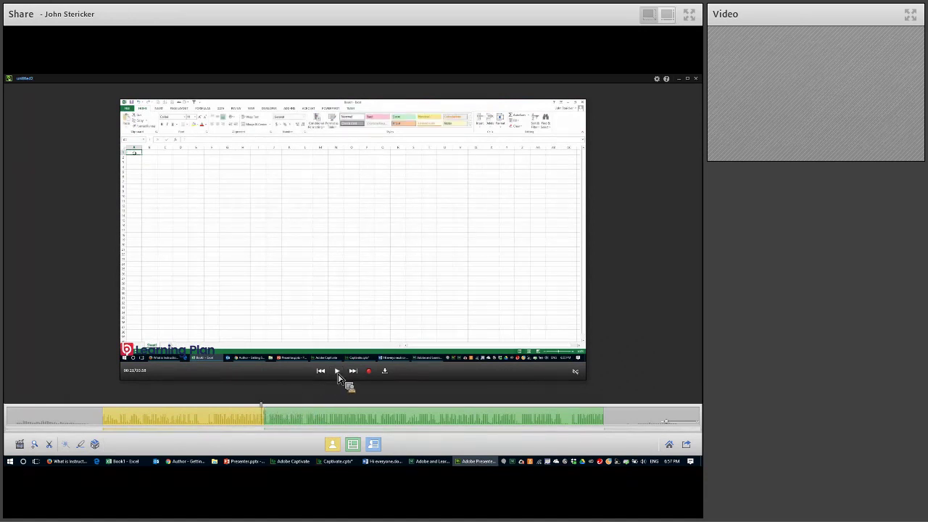
pyautogui.click(338, 374)
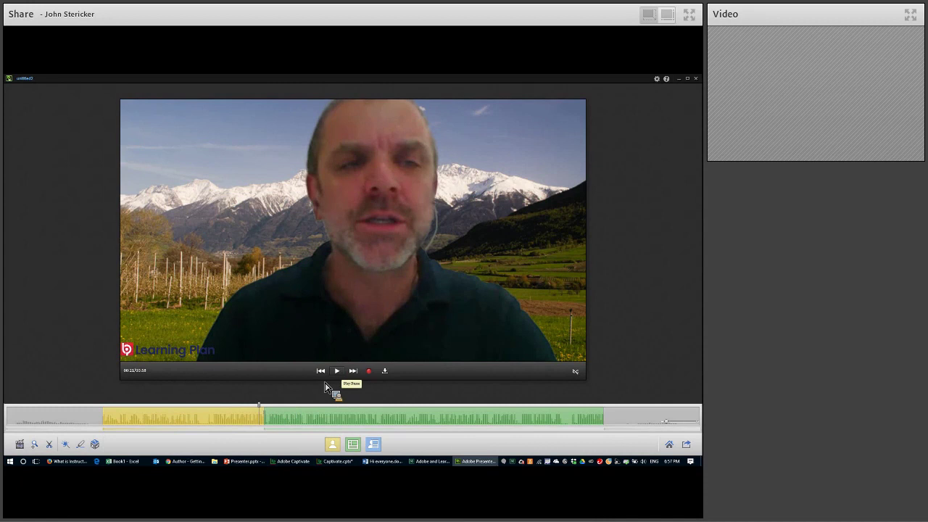
pyautogui.click(273, 407)
pyautogui.moveTo(274, 410); pyautogui.dragTo(264, 413)
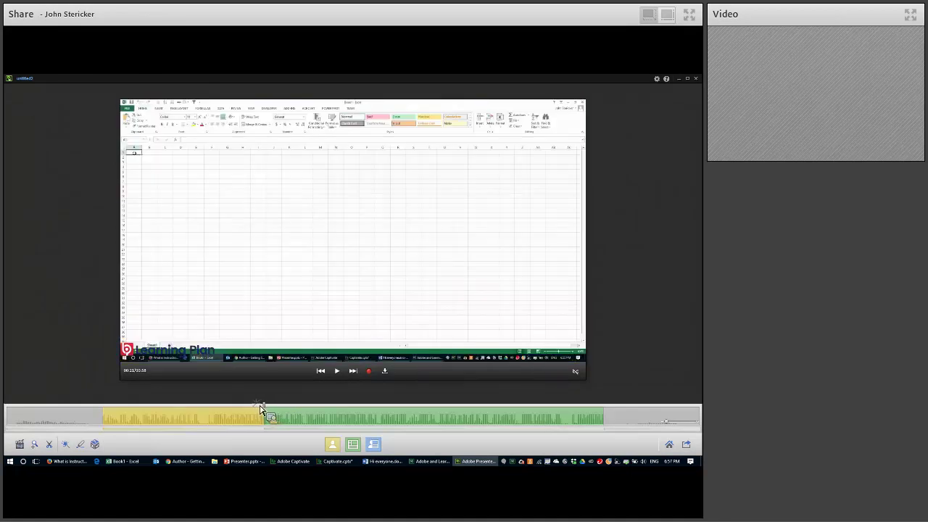
# Step: Change the section after about 21 seconds to the combined view with the presenter on the left and preview the transition
pyautogui.click(377, 450)
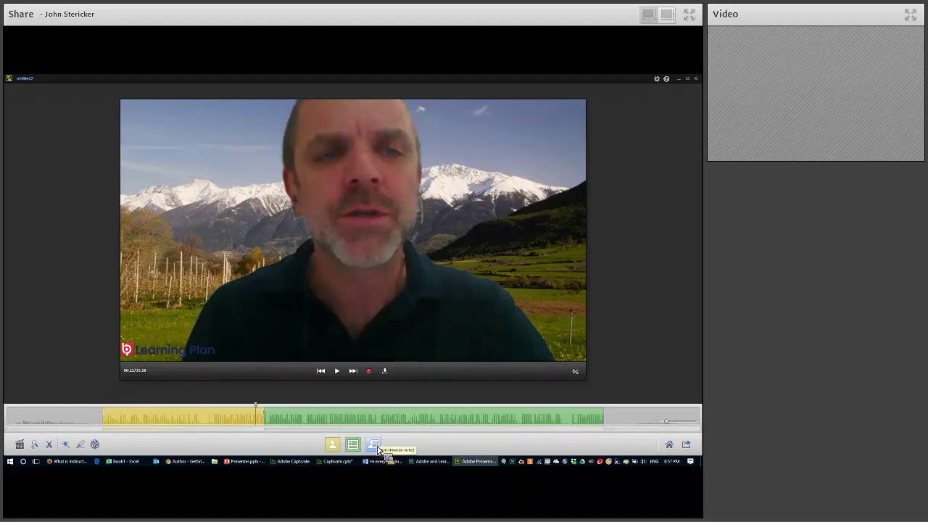
pyautogui.moveTo(376, 451); pyautogui.dragTo(253, 410)
pyautogui.click(337, 372)
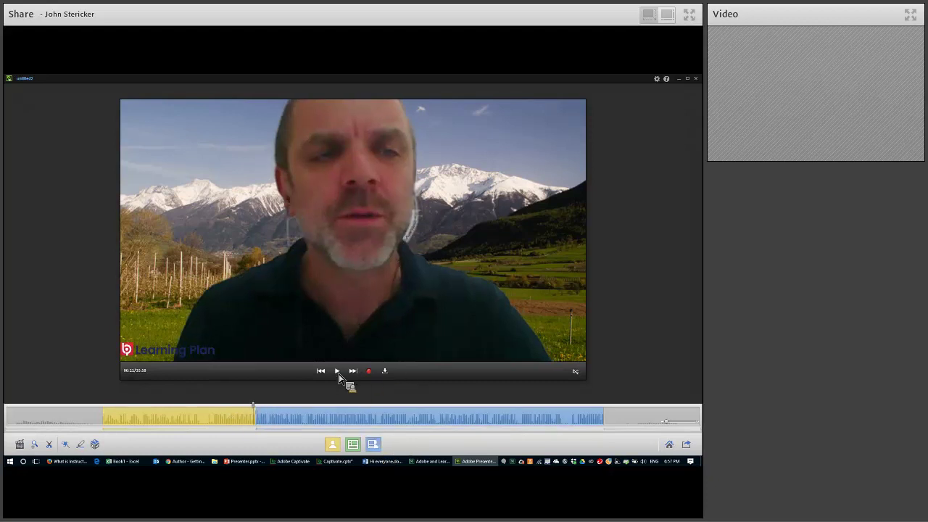
pyautogui.click(339, 371)
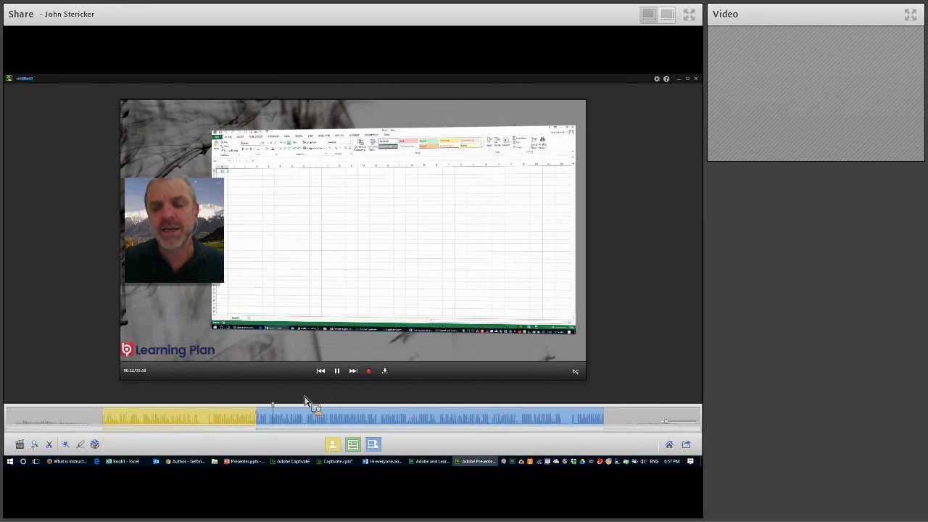
pyautogui.click(337, 372)
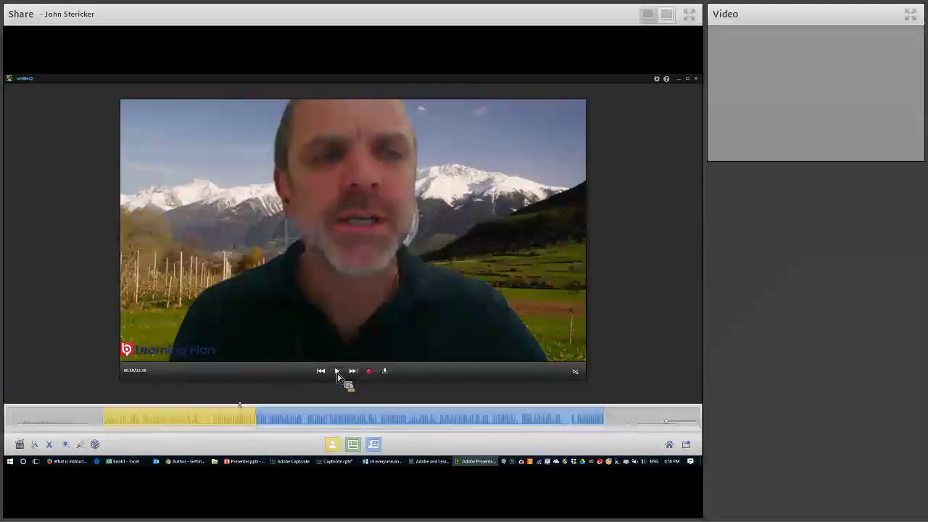
pyautogui.click(337, 372)
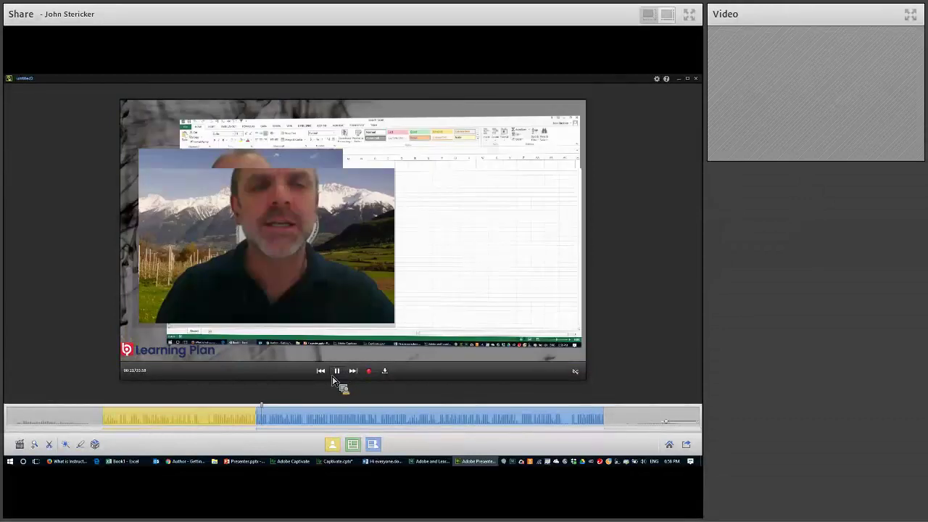
# Step: Adjust the start of the combined presenter-and-screen section to about 20 seconds and preview it
pyautogui.click(279, 409)
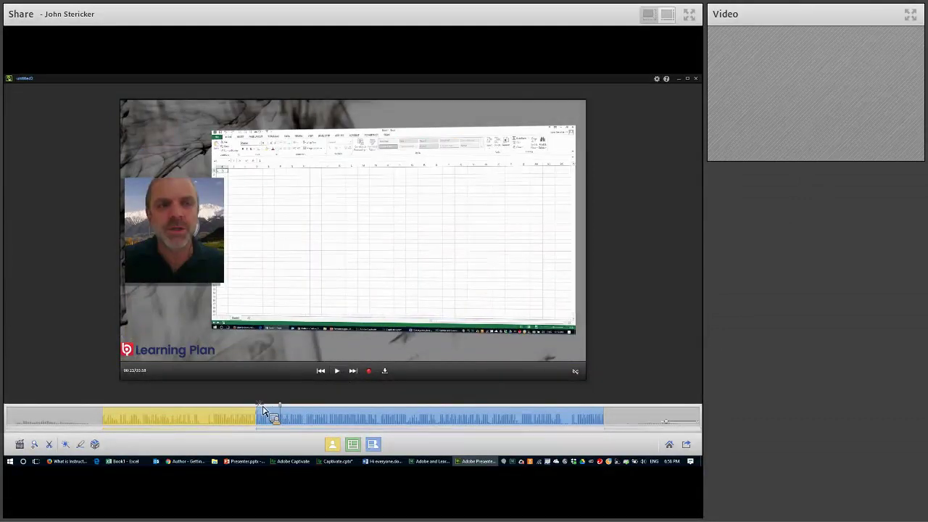
pyautogui.moveTo(279, 408); pyautogui.dragTo(262, 408)
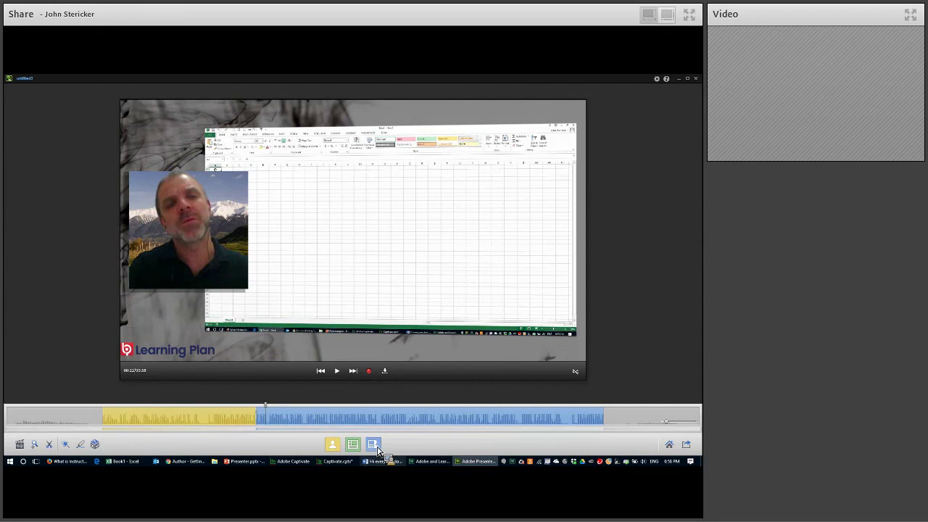
pyautogui.click(262, 408)
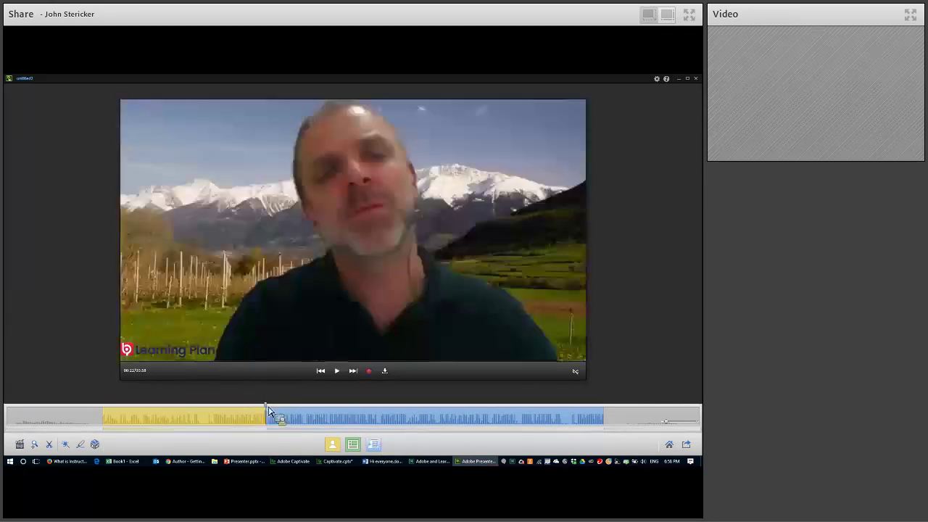
pyautogui.click(376, 448)
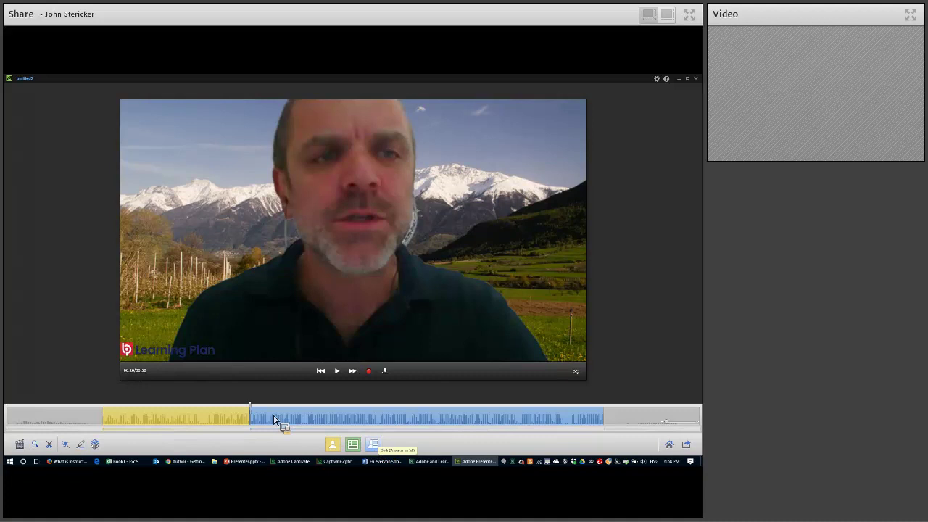
pyautogui.click(341, 373)
pyautogui.click(287, 409)
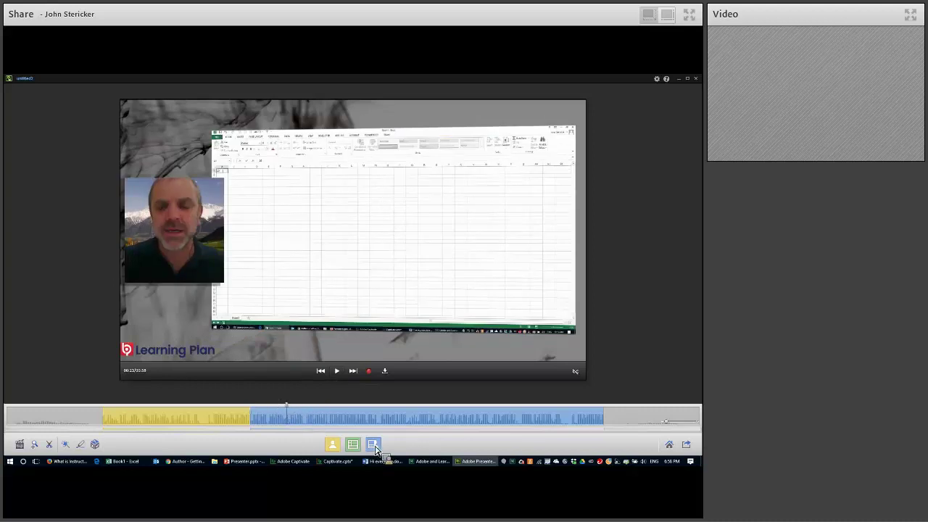
# Step: Place the presenter on the right in the combined section, switch to screen-only view from about 23 seconds, and preview the sequence
pyautogui.click(337, 371)
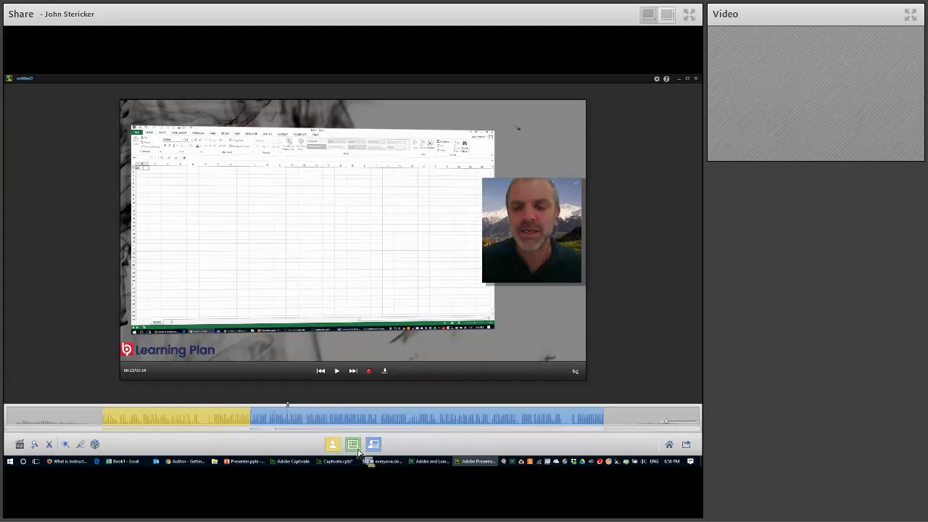
pyautogui.click(289, 412)
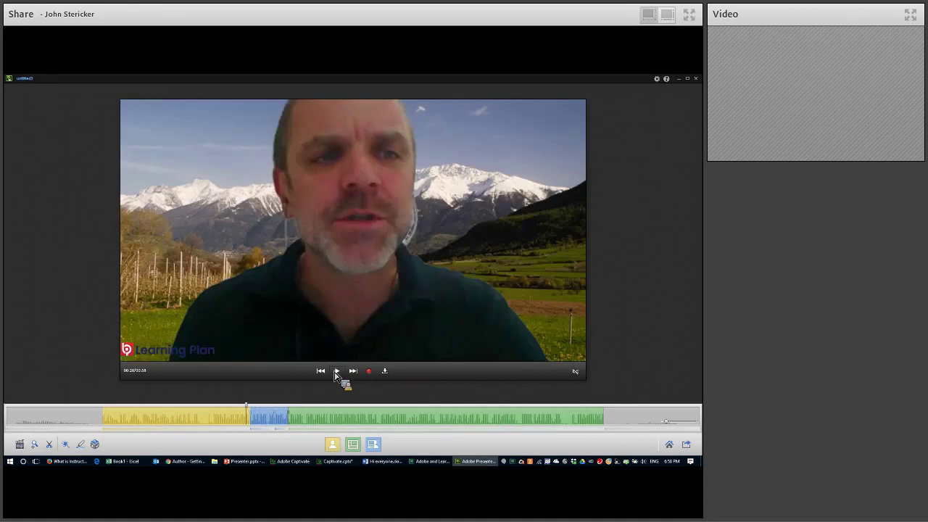
pyautogui.click(336, 371)
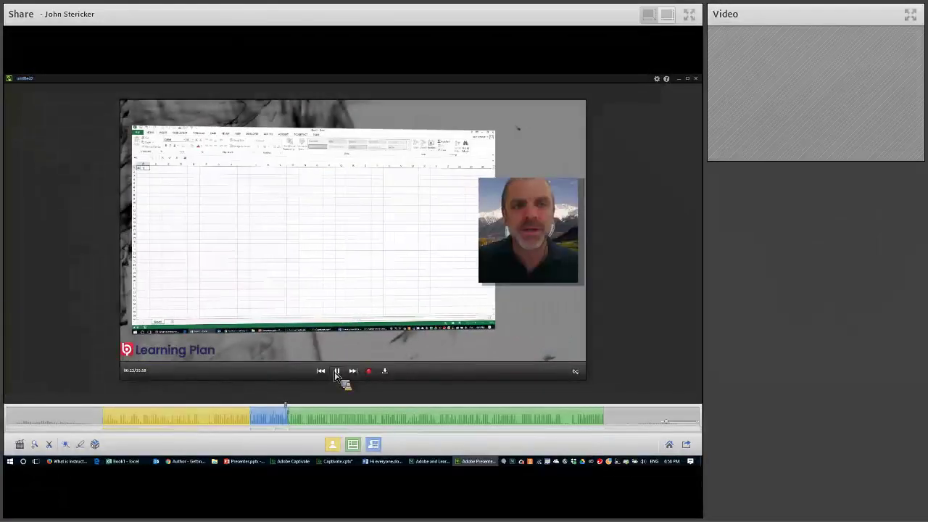
pyautogui.click(337, 371)
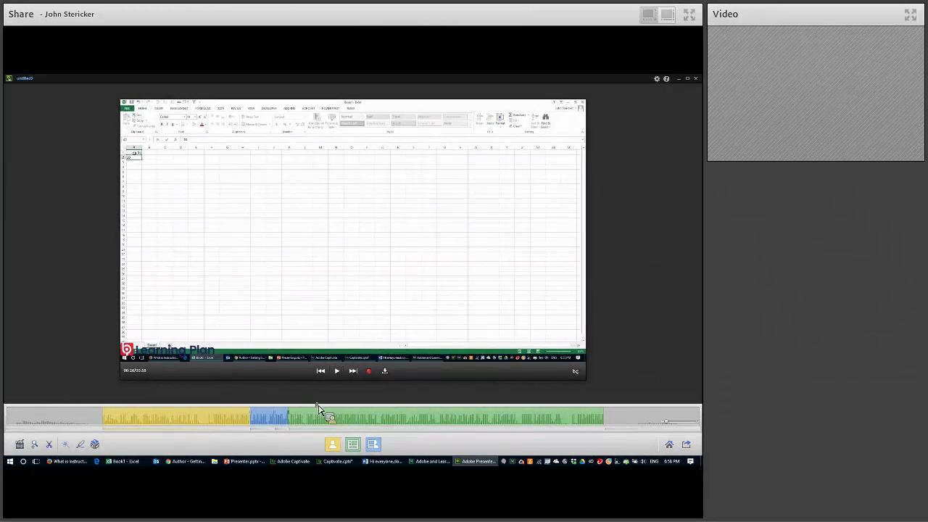
# Step: Add a pan and zoom at about 25 seconds, framing the upper-left quarter of the Excel screen
pyautogui.moveTo(320, 410); pyautogui.dragTo(307, 410)
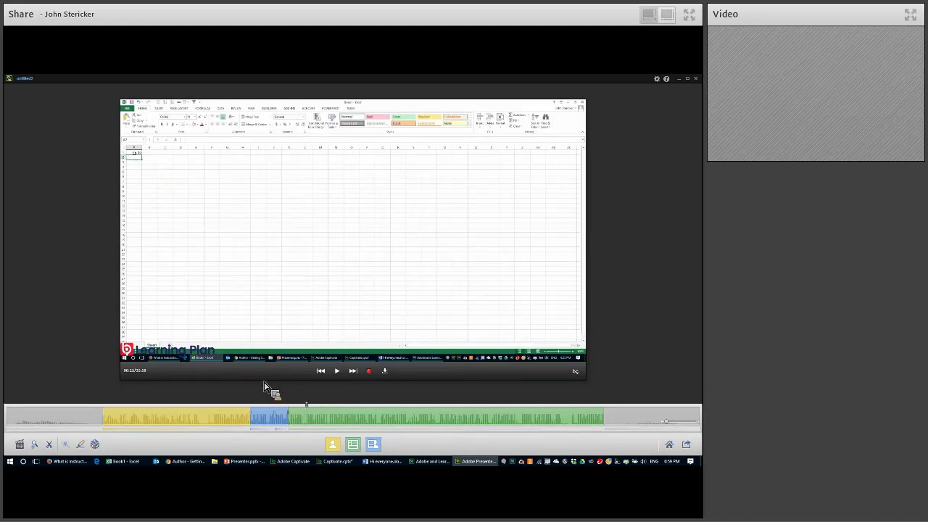
pyautogui.click(34, 446)
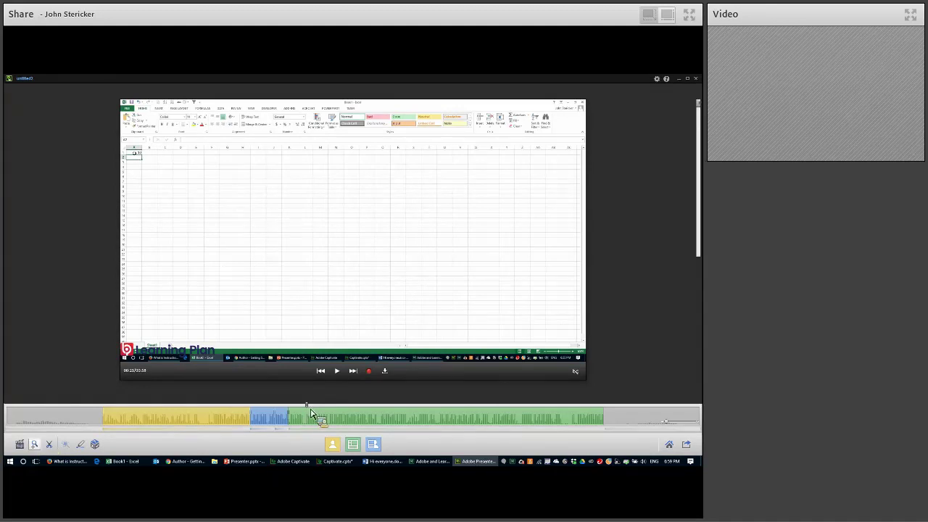
pyautogui.click(310, 413)
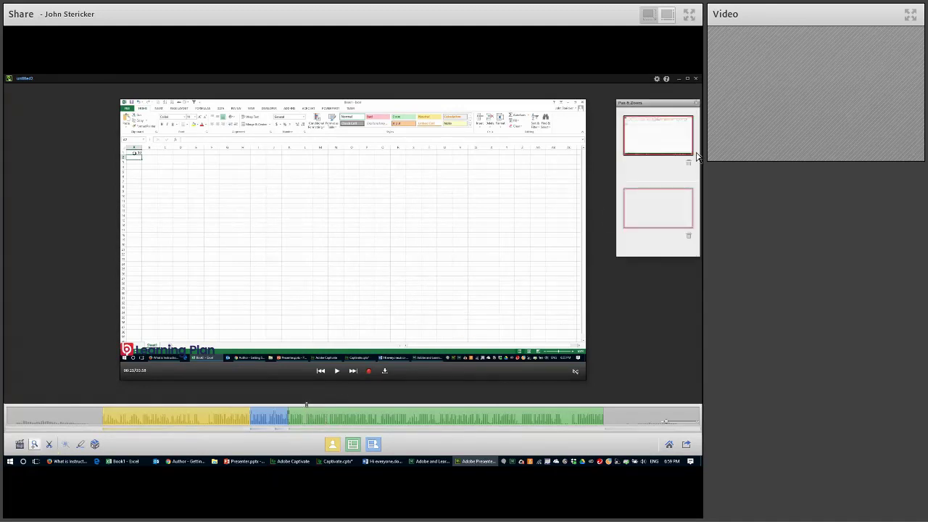
pyautogui.moveTo(696, 157); pyautogui.dragTo(651, 132)
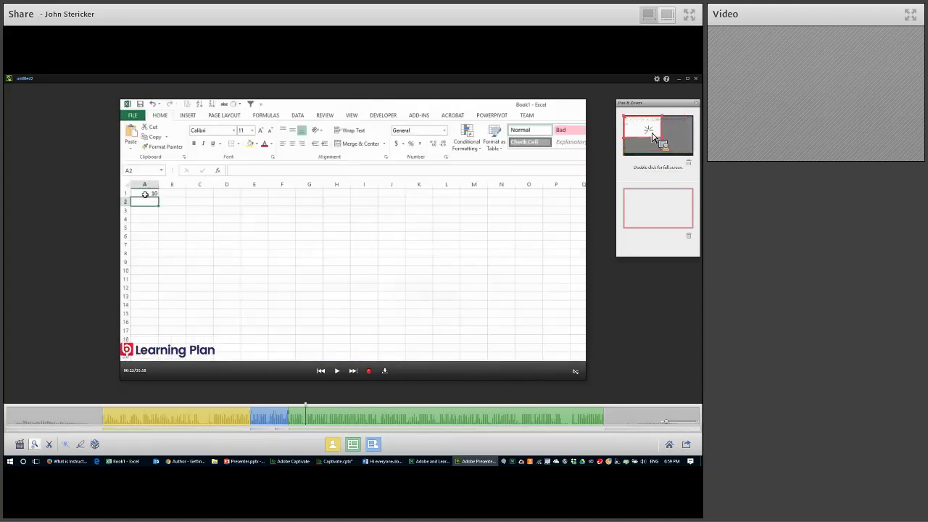
# Step: Preview the pan and zoom from about 25 seconds, and look over the annotation and branding options
pyautogui.click(310, 408)
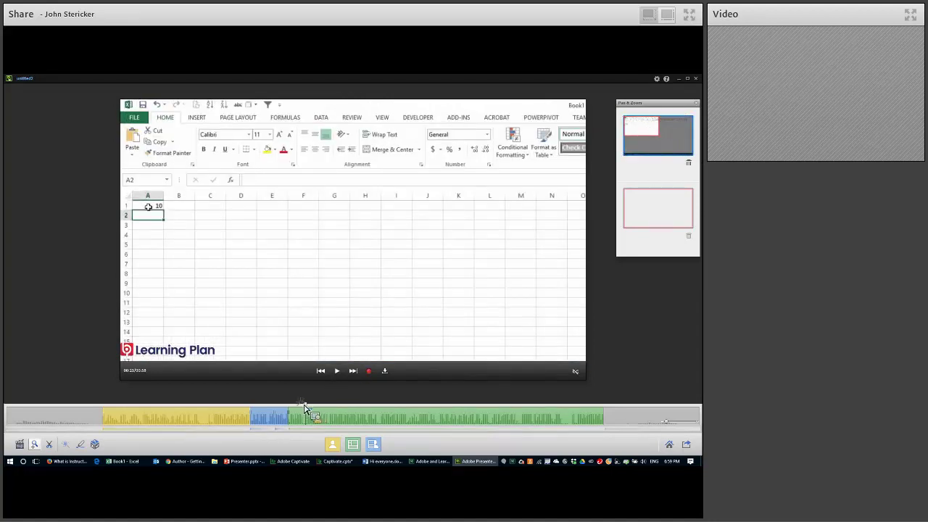
pyautogui.click(337, 372)
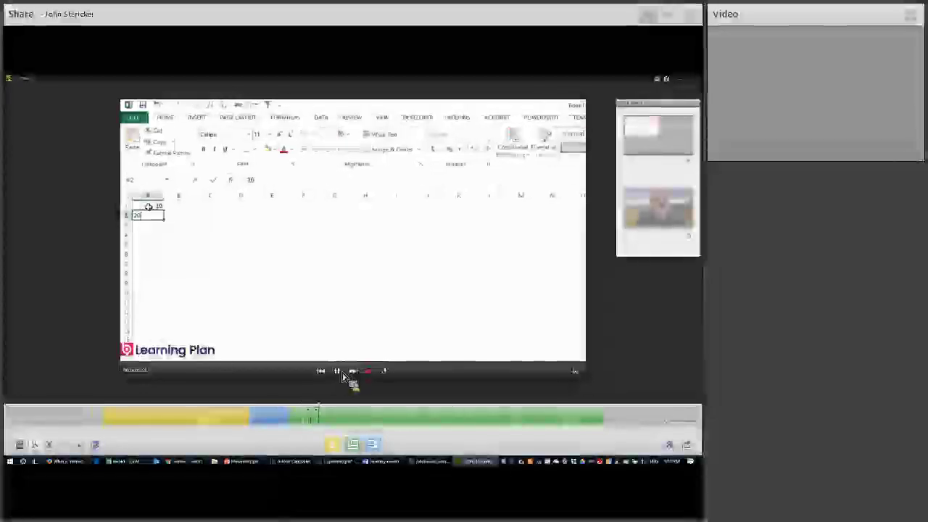
pyautogui.click(337, 372)
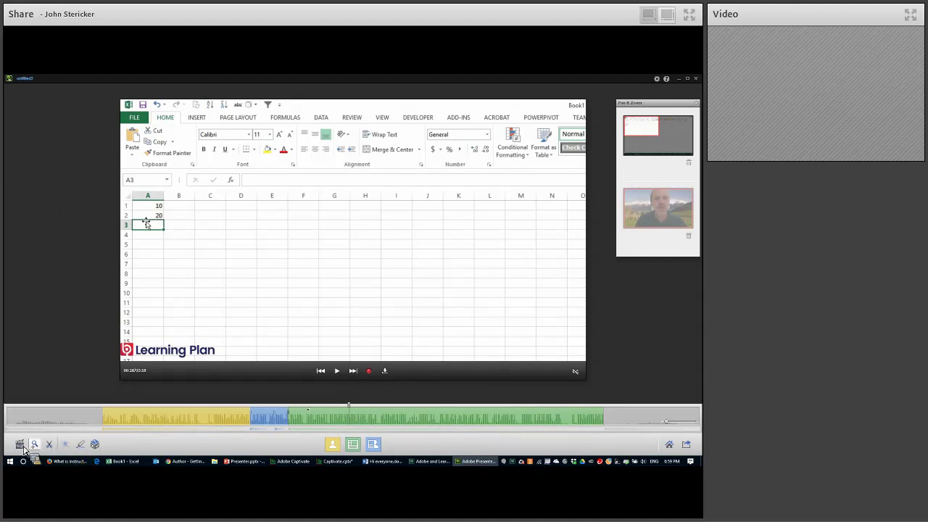
pyautogui.click(83, 447)
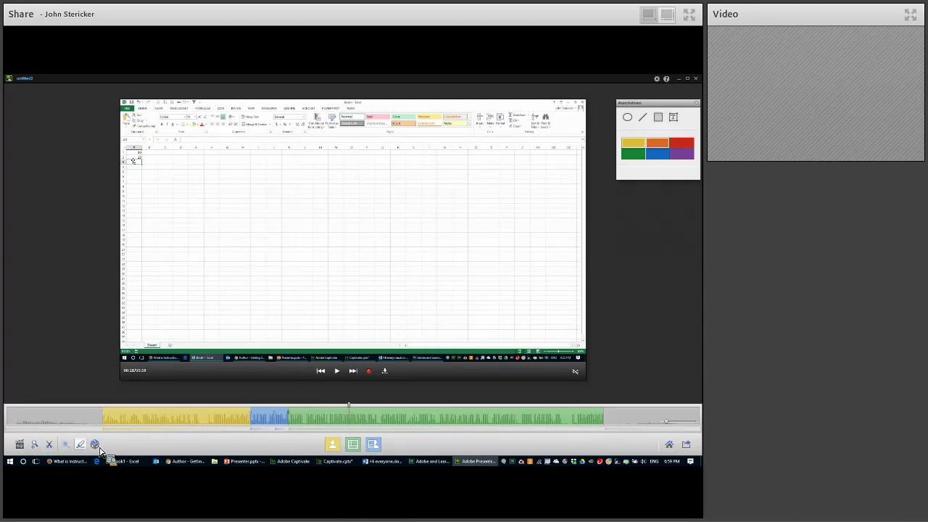
pyautogui.click(20, 446)
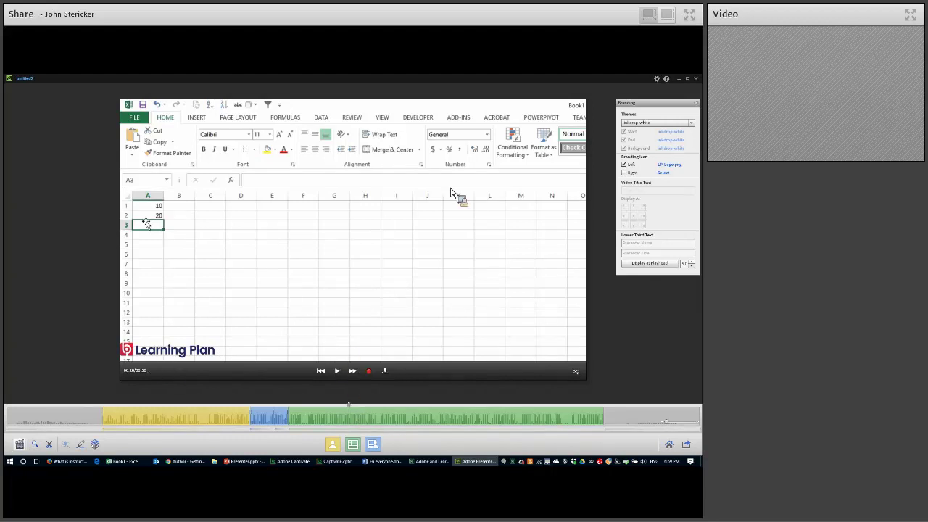
# Step: Rename the project as Excel Sum Example and publish it to the computer
pyautogui.click(687, 445)
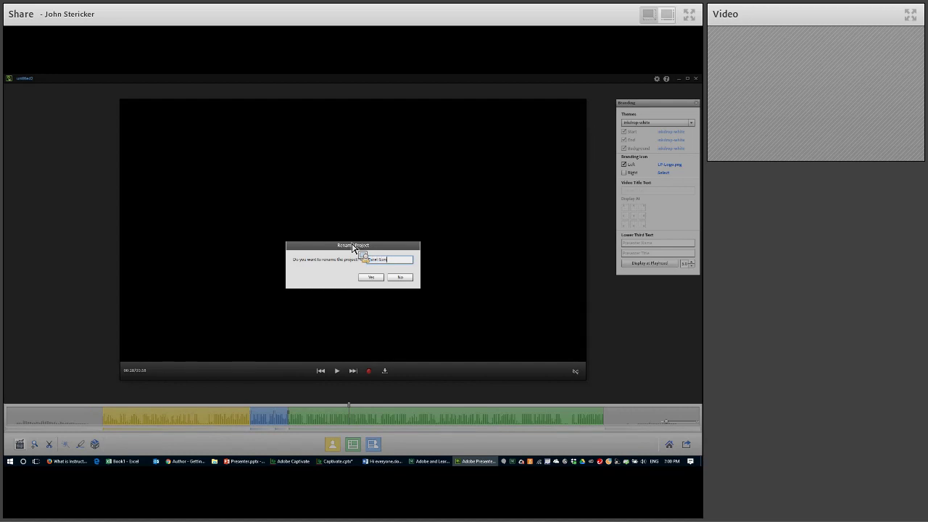
pyautogui.write('Excel Sum Example')
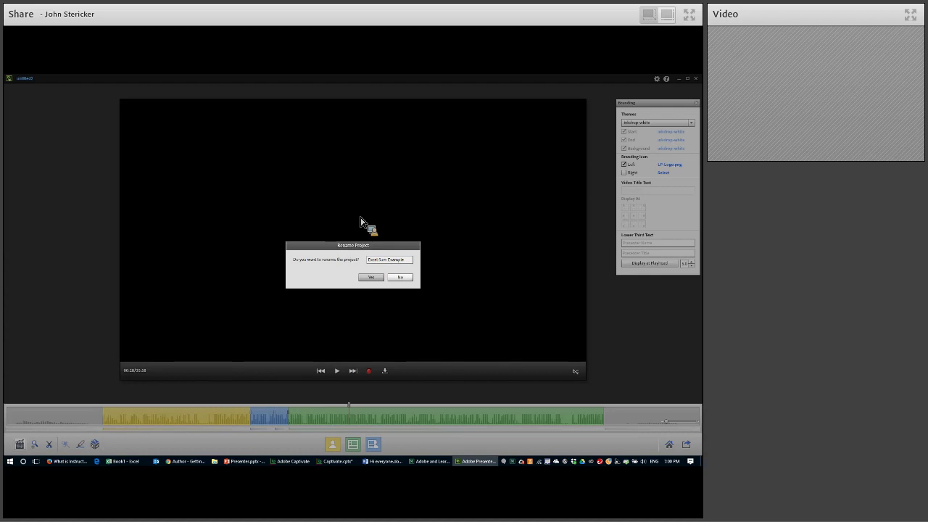
pyautogui.press('Return')
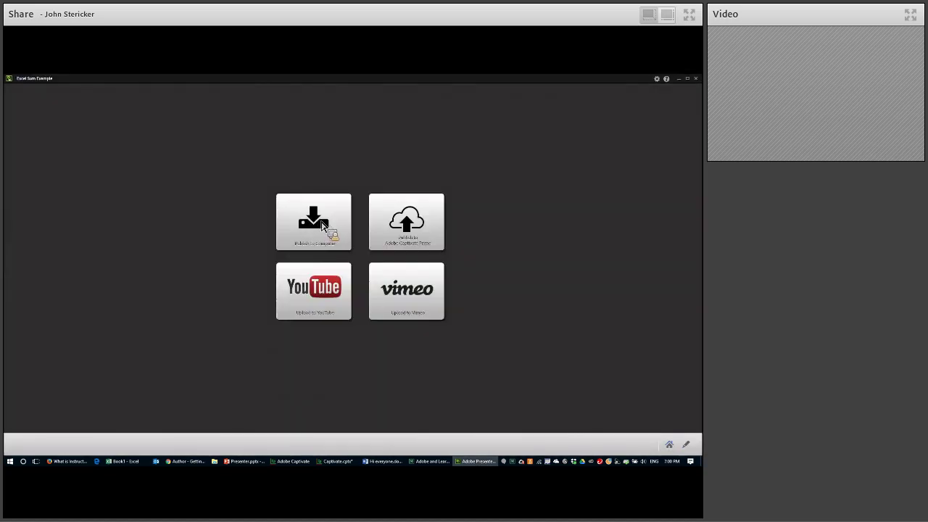
pyautogui.click(317, 224)
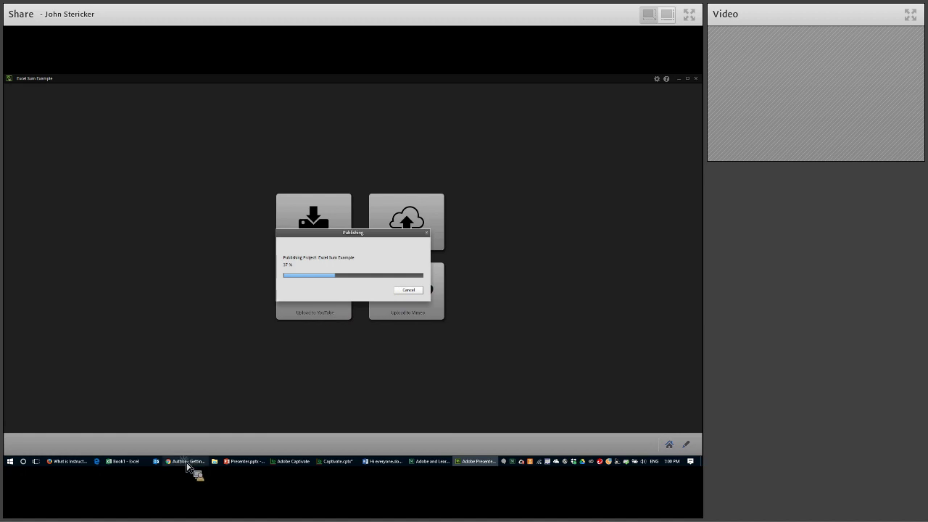
# Step: Switch to Adobe Captivate Prime in the browser, reload the page, and open the author's My Courses list
pyautogui.click(187, 462)
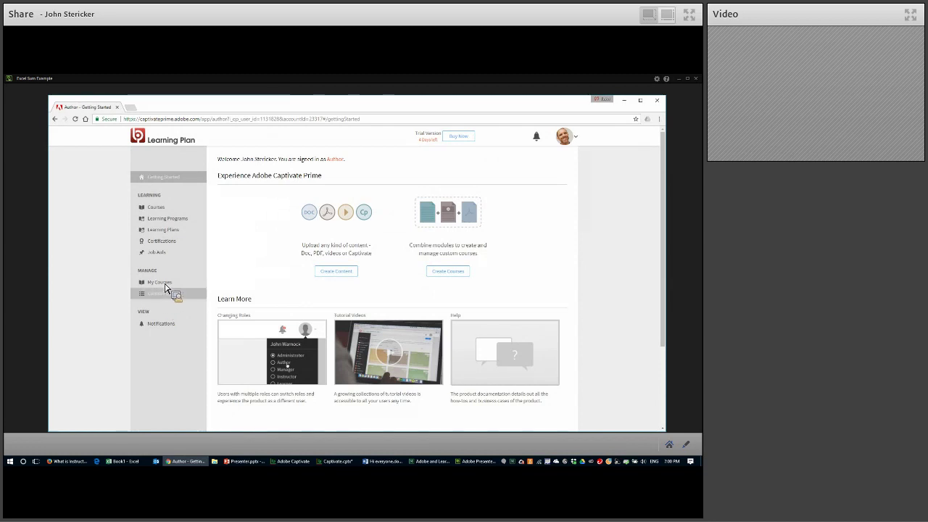
pyautogui.click(164, 284)
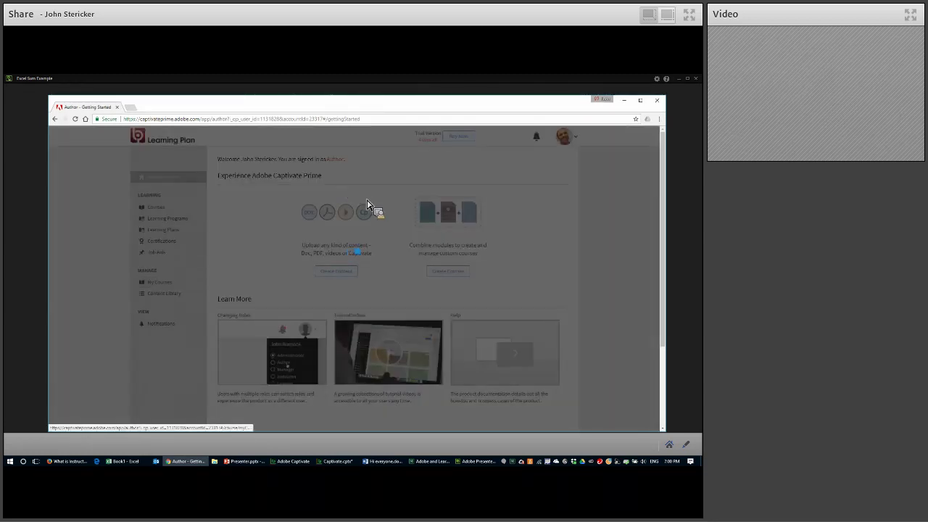
pyautogui.click(77, 120)
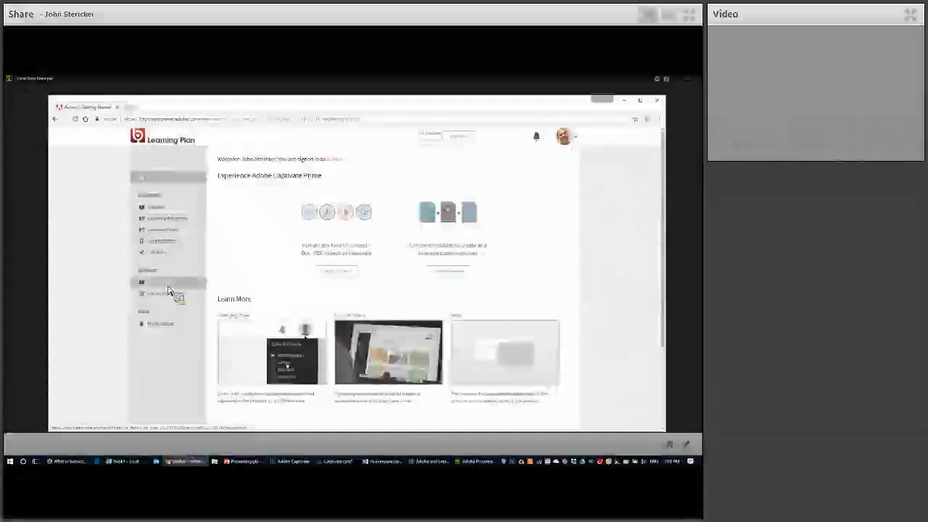
pyautogui.click(168, 286)
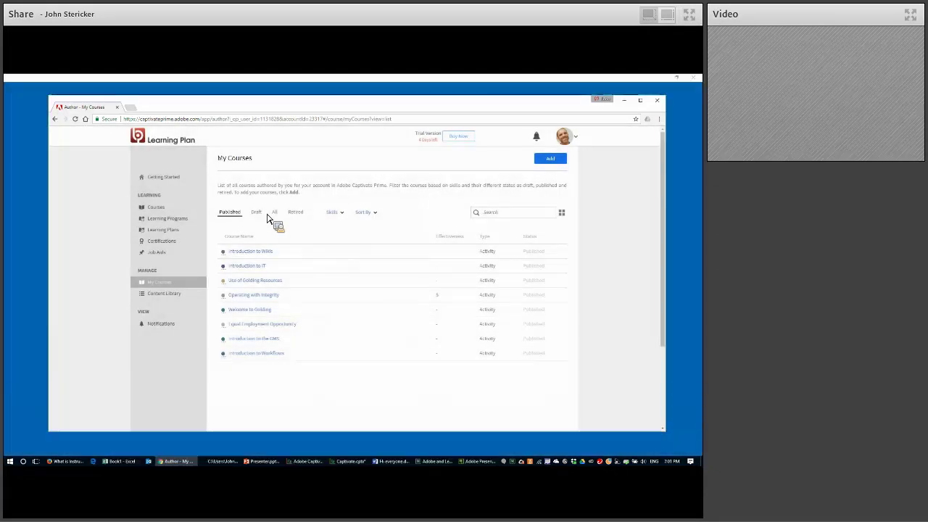
# Step: Play the published MP4 video from the Excel Sum Example folder, and close the player and the folder view
pyautogui.hotkey('alt', 'Tab')
pyautogui.moveTo(249, 84); pyautogui.dragTo(293, 97)
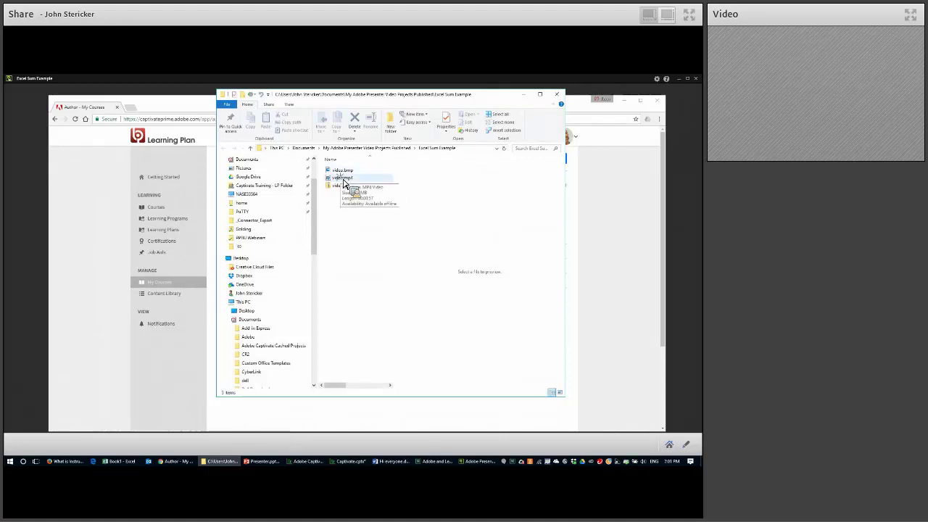
pyautogui.doubleClick(343, 180)
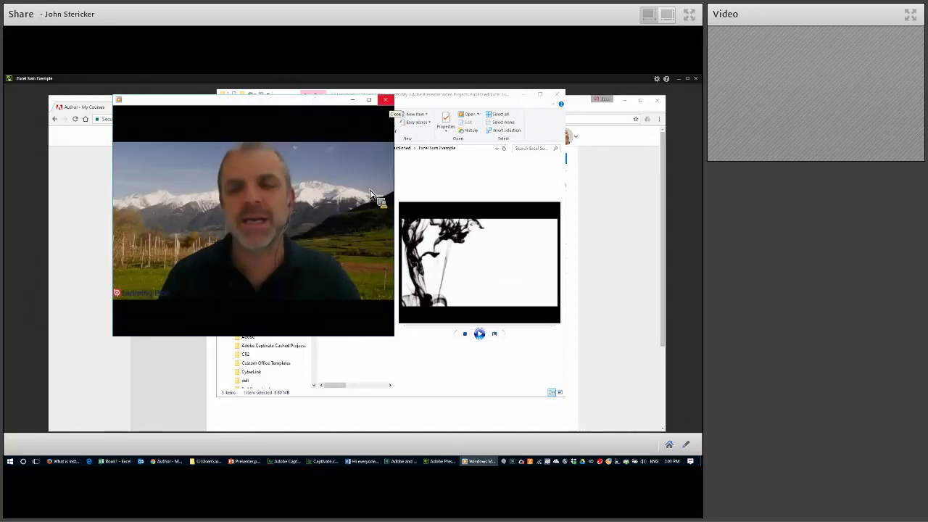
pyautogui.click(385, 100)
pyautogui.click(549, 95)
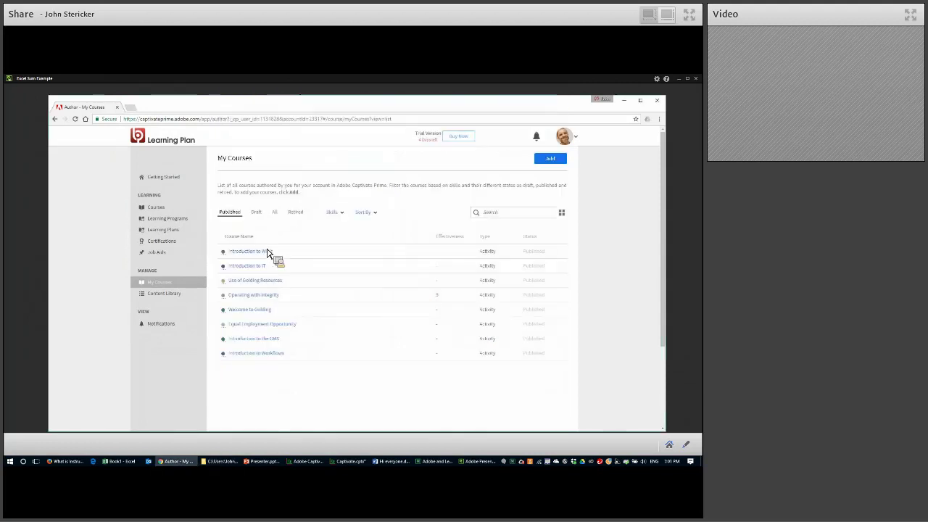
# Step: Open the draft course Excel Tips and play its Excel tips module in the learner preview
pyautogui.click(261, 214)
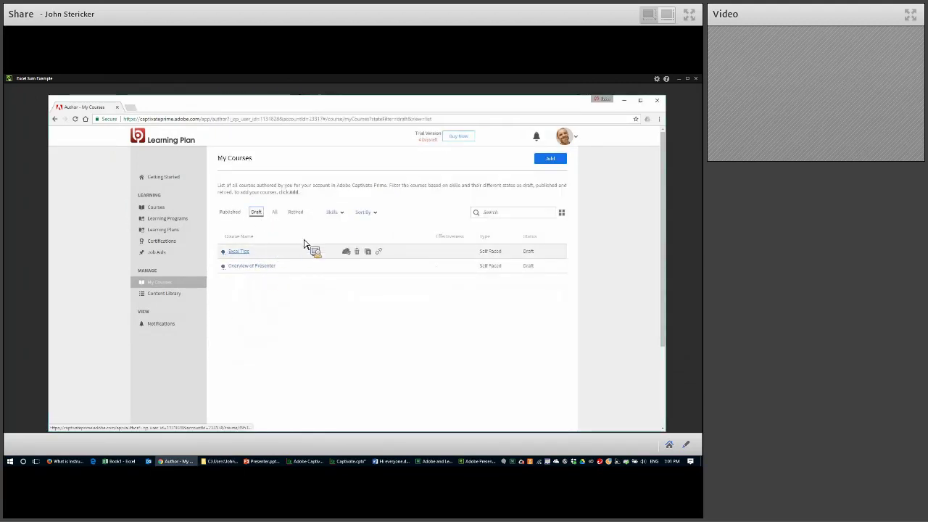
pyautogui.click(294, 251)
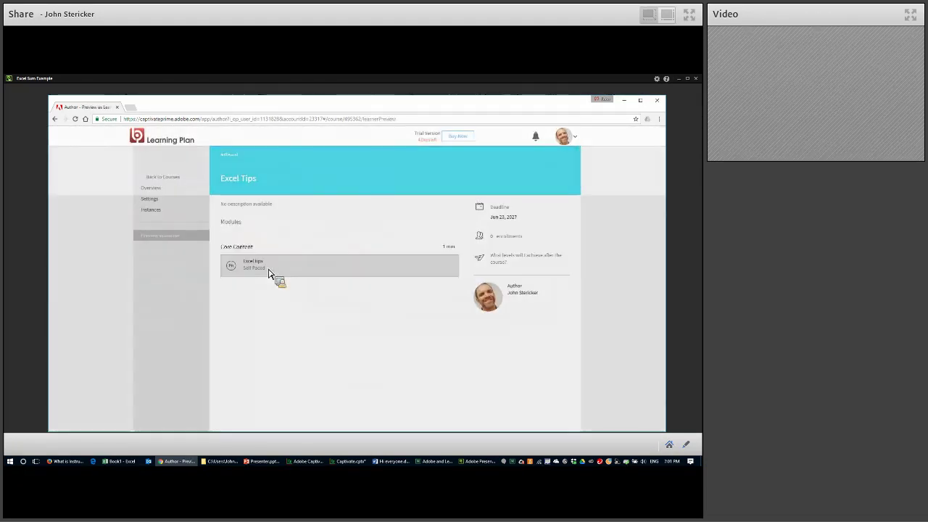
pyautogui.click(268, 273)
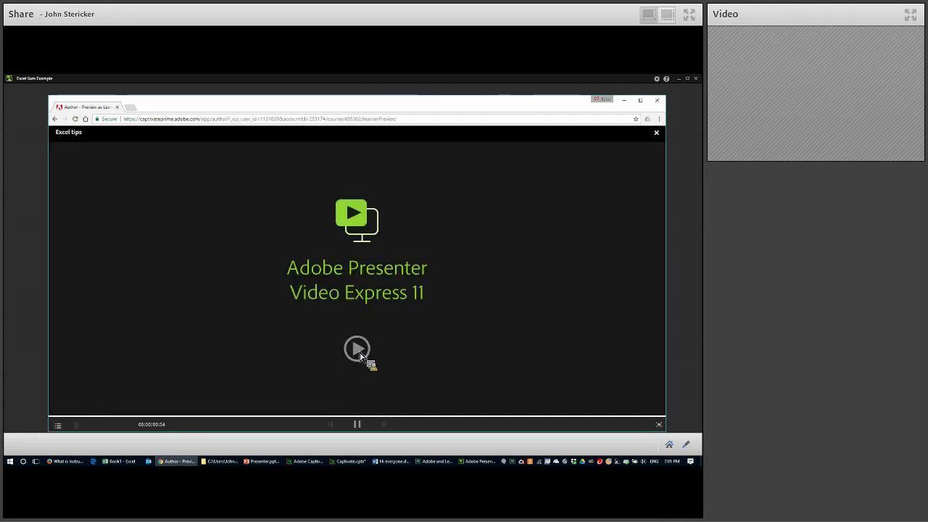
pyautogui.click(358, 352)
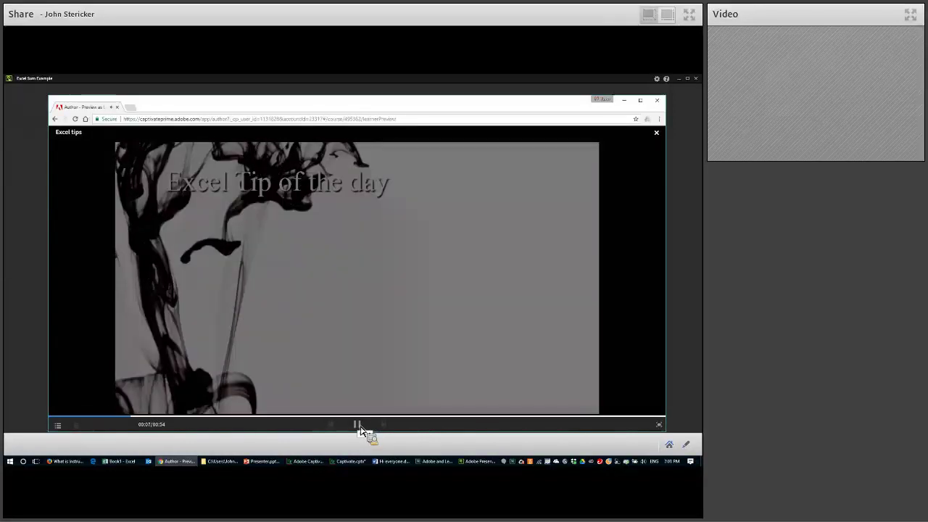
pyautogui.click(658, 134)
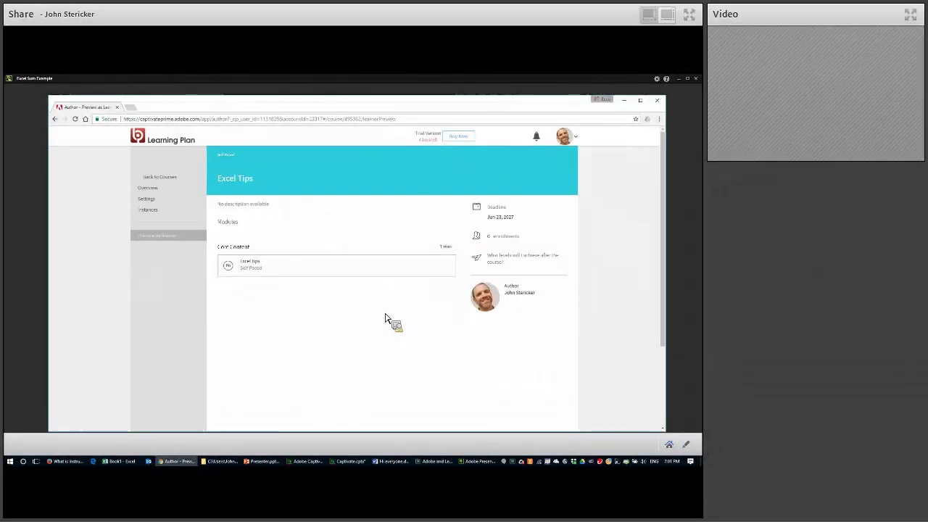
# Step: Close Adobe Presenter Video Express and switch to the Presenter.pptx presentation in PowerPoint, showing the Adobe Presenter tools
pyautogui.click(480, 462)
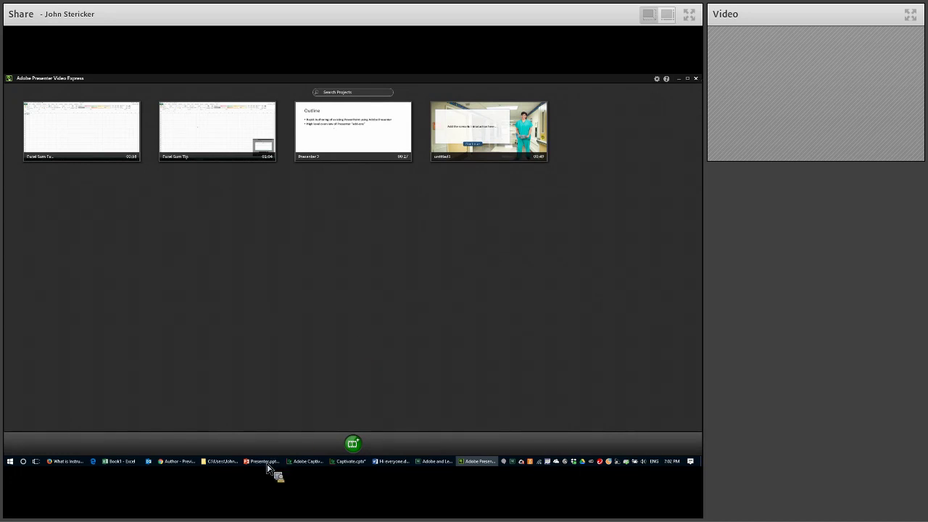
pyautogui.hotkey('alt', 'F4')
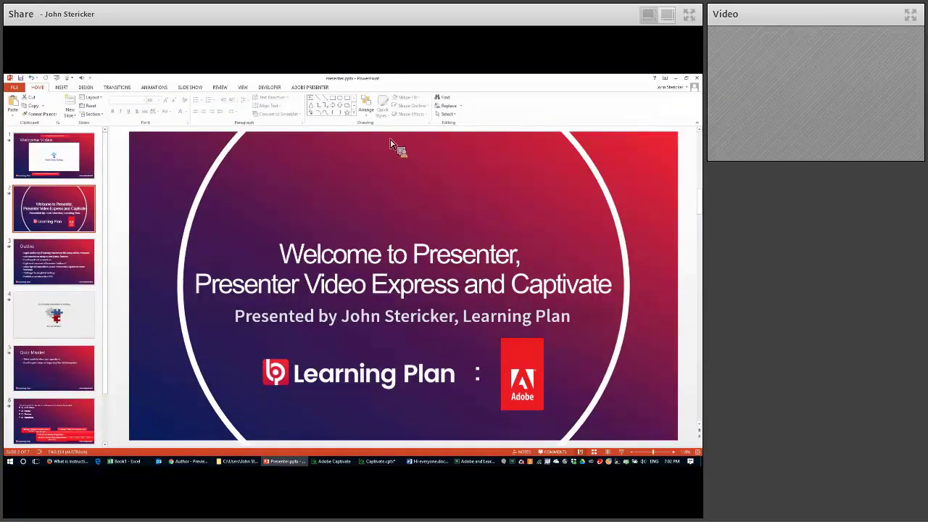
pyautogui.scroll(-2, 391, 140)
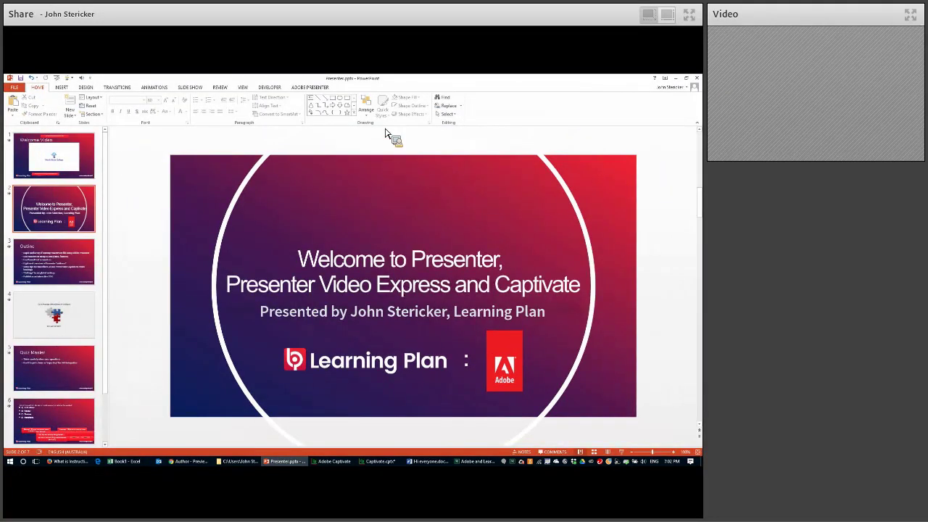
pyautogui.click(311, 88)
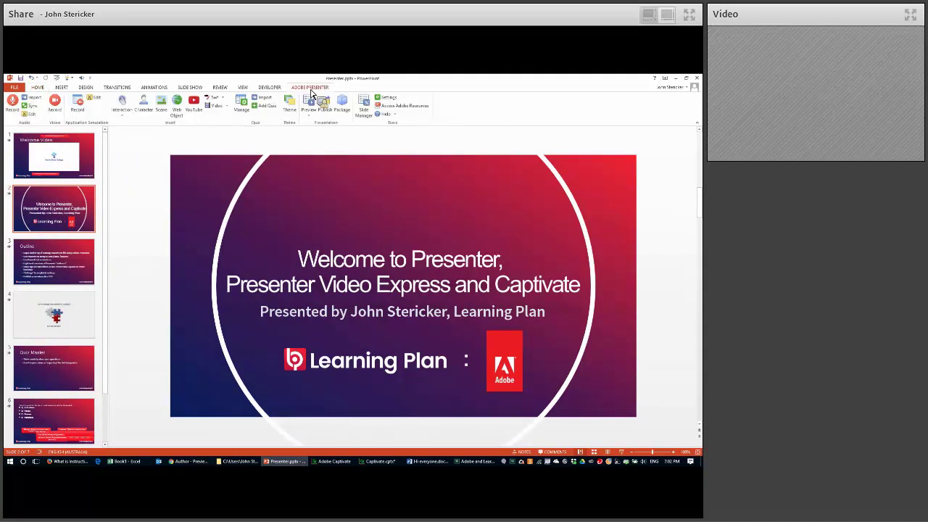
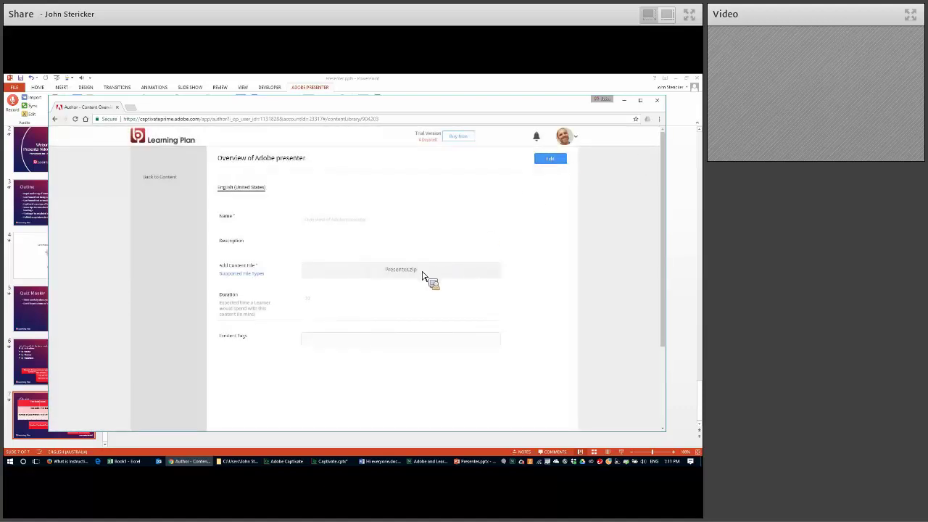
# Step: Upload Presenter.zip as the content file of Overview of Adobe presenter and save the content
pyautogui.click(397, 277)
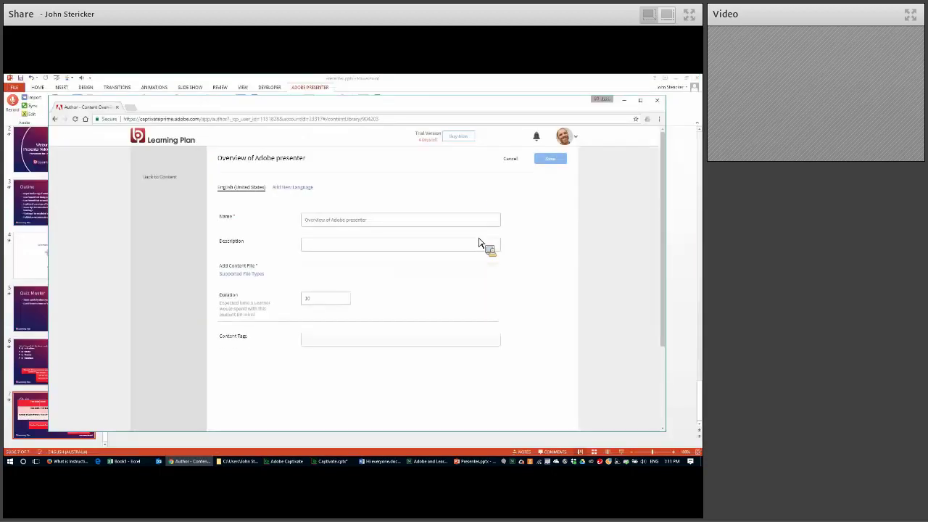
pyautogui.click(545, 161)
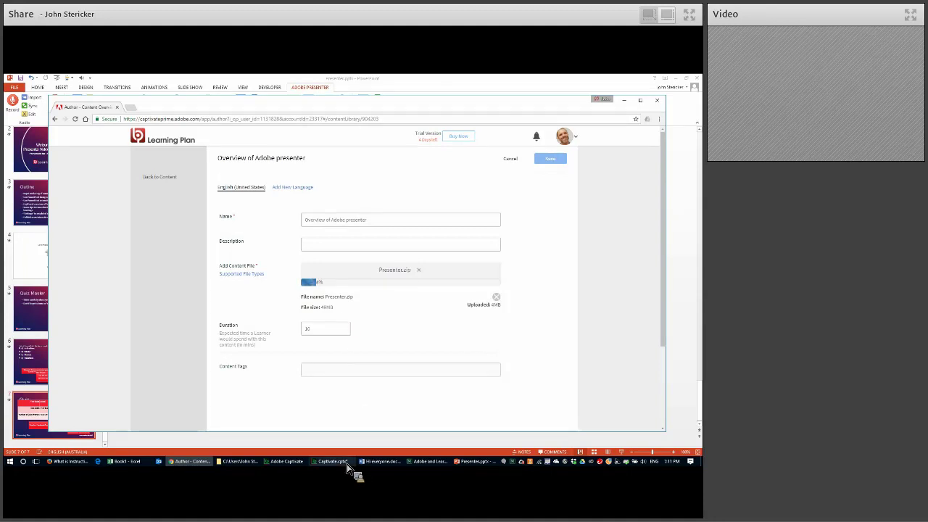
# Step: Switch to the Adobe Captivate 9 window and view the new project types on its start screen
pyautogui.moveTo(342, 467)
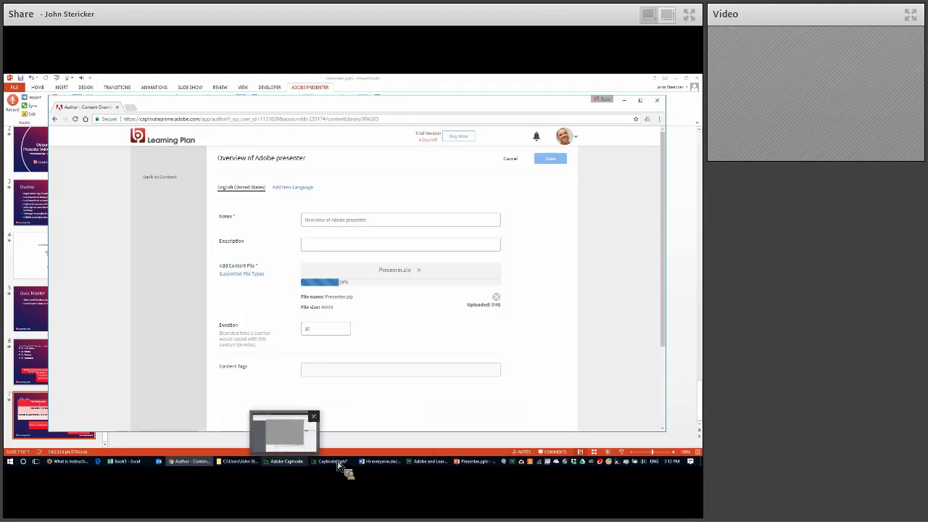
pyautogui.click(287, 461)
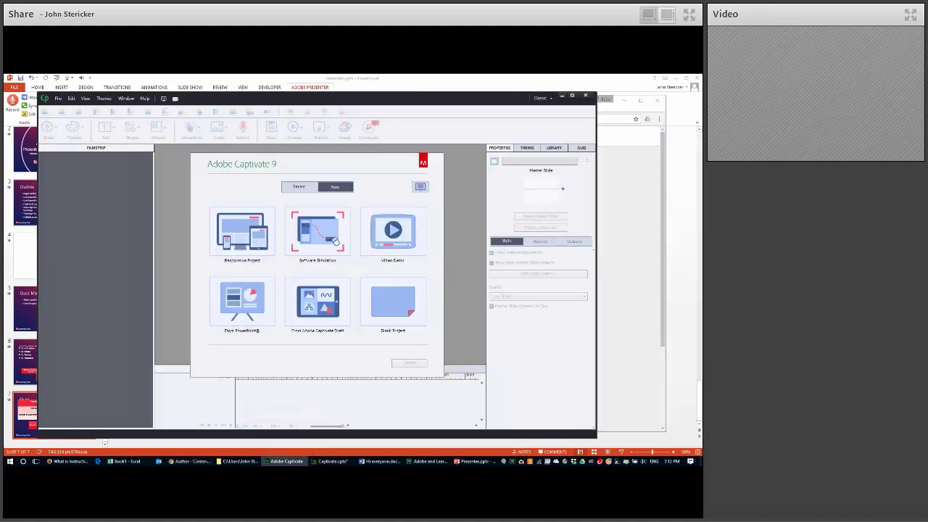
pyautogui.click(148, 101)
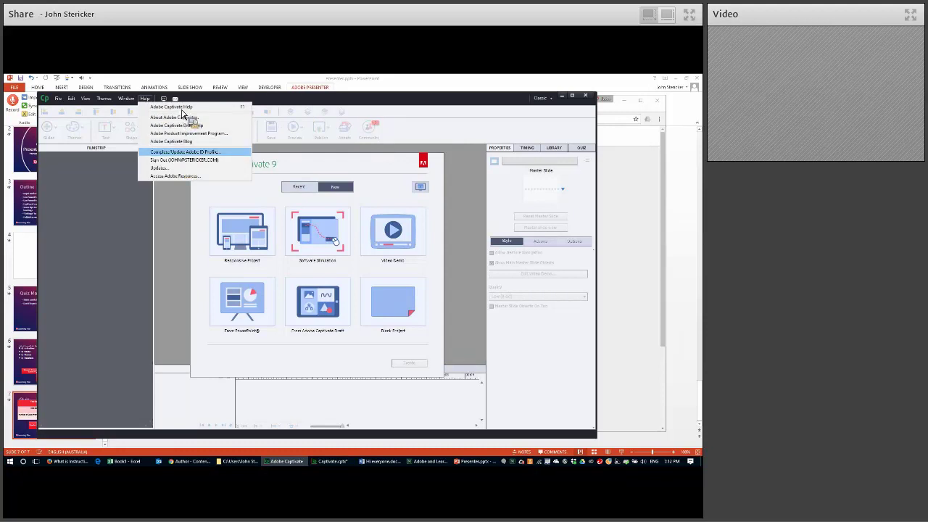
pyautogui.click(172, 108)
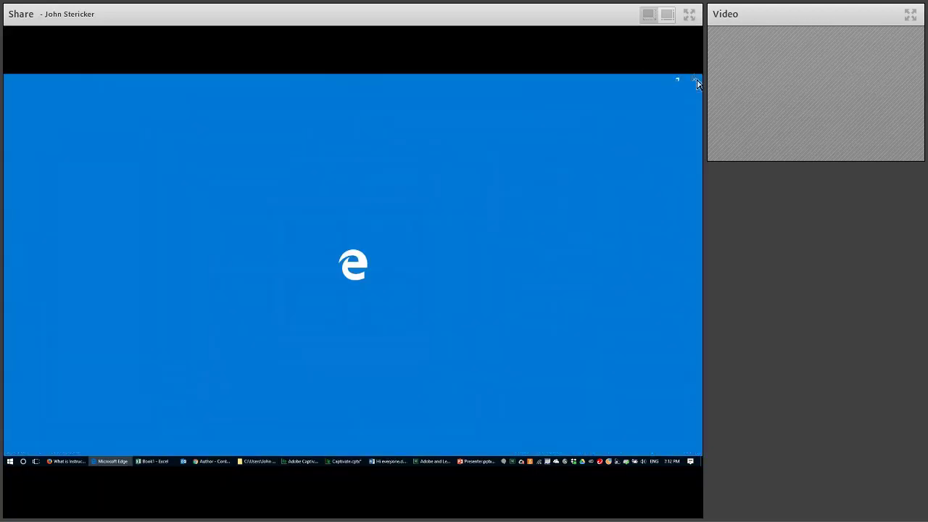
pyautogui.click(697, 80)
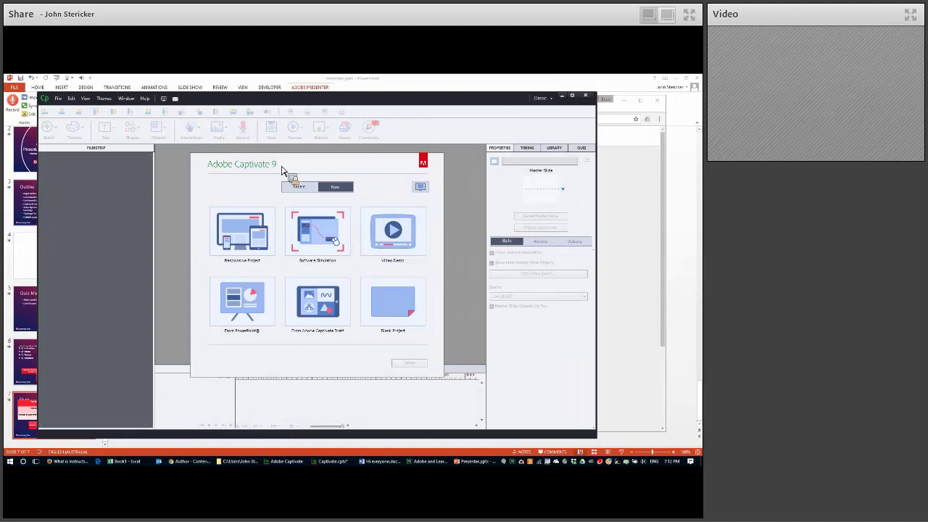
# Step: Switch to the open Captivate.cptx project in Adobe Captivate
pyautogui.click(341, 464)
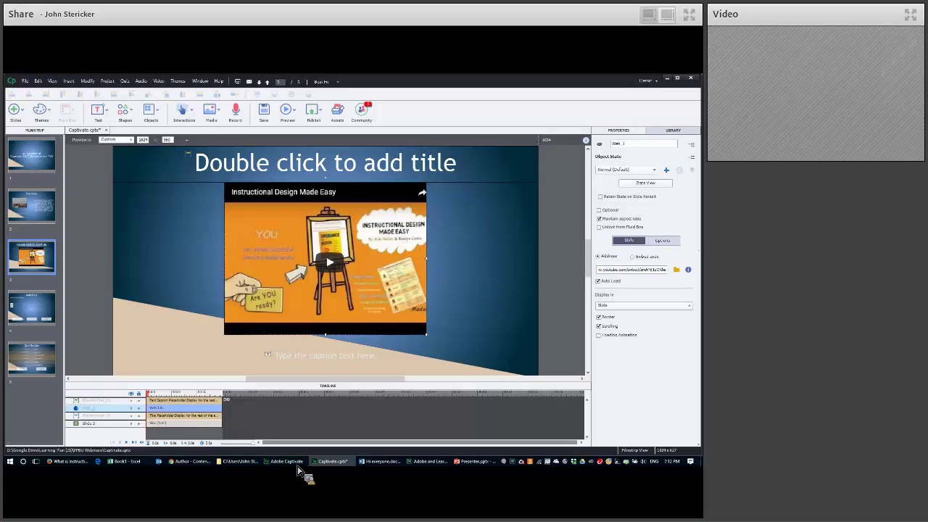
pyautogui.moveTo(296, 470)
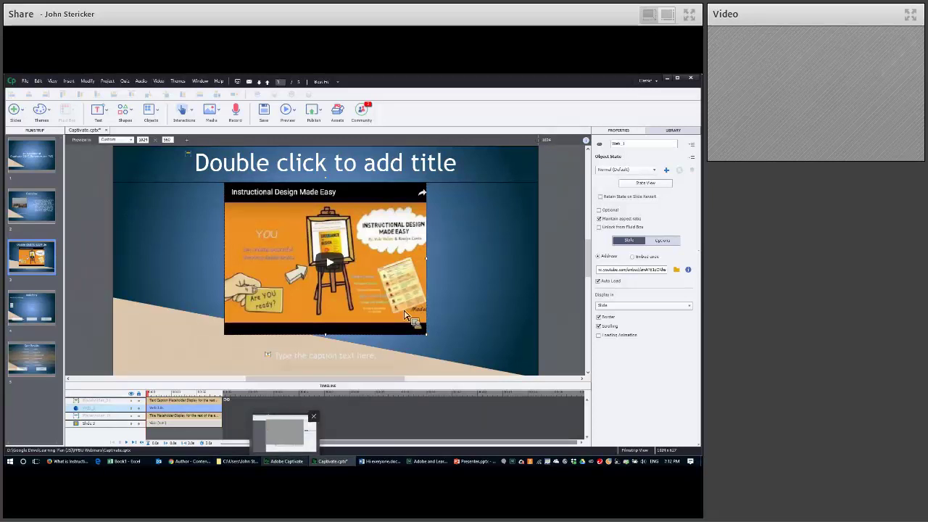
# Step: Create a blank 1024 x 768 project from the Adobe Captivate 9 start screen and maximize its window
pyautogui.hotkey('alt', 'Tab')
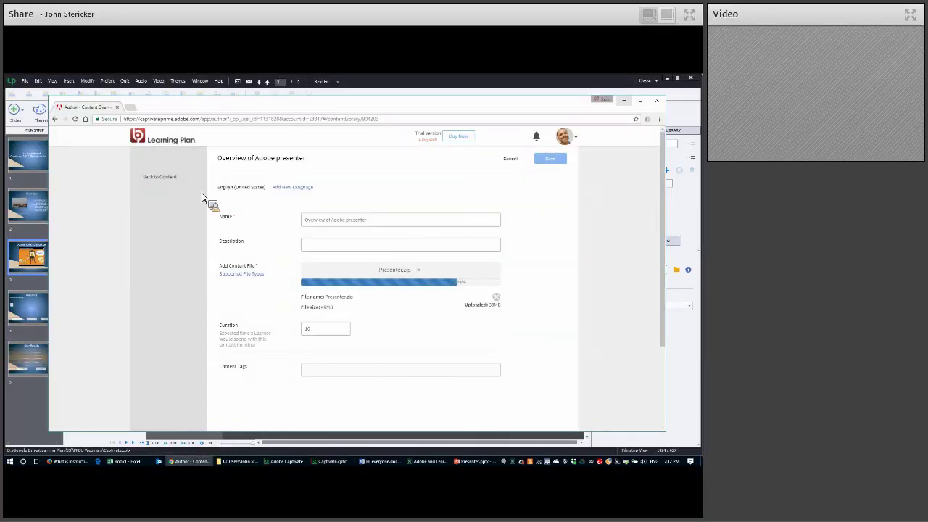
pyautogui.hotkey('alt', 'Tab')
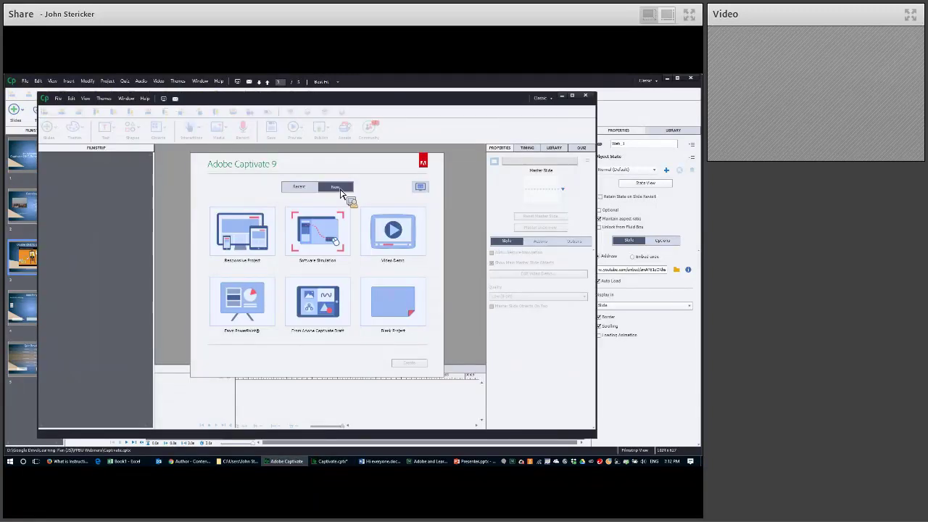
pyautogui.click(395, 301)
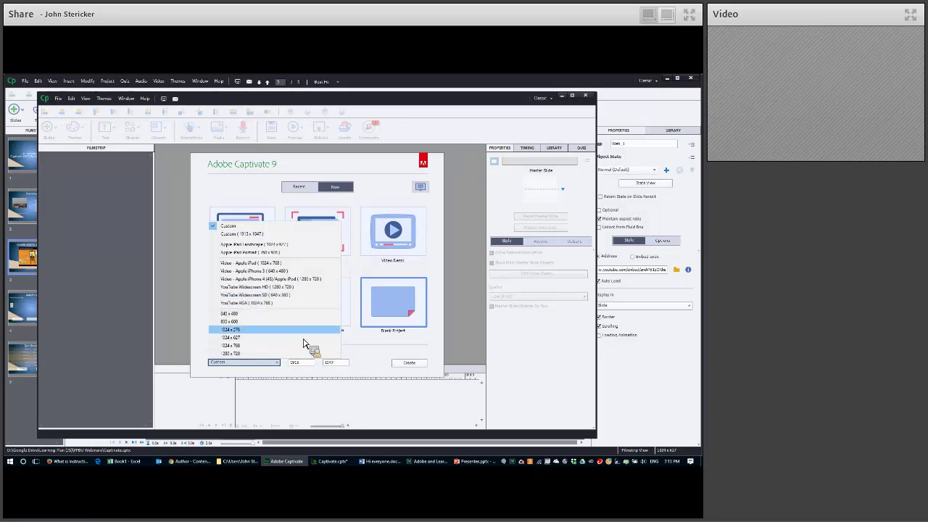
pyautogui.click(411, 362)
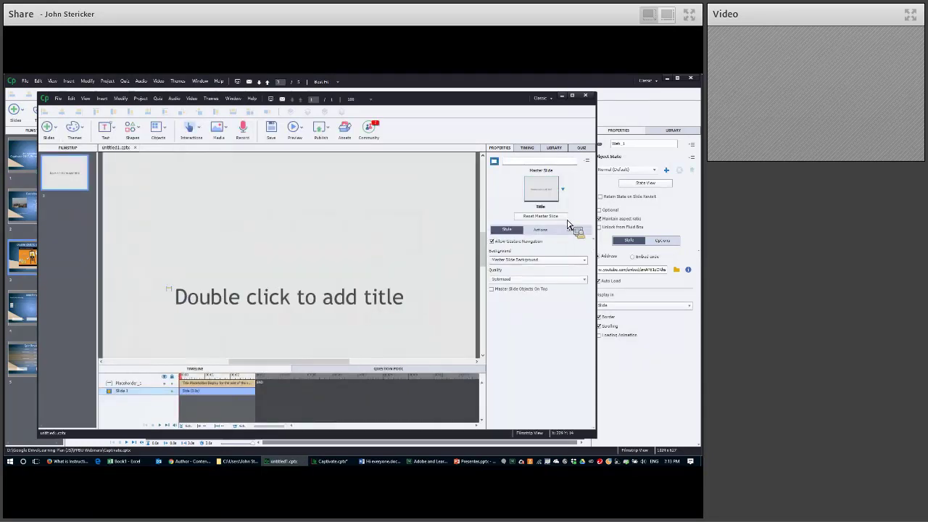
pyautogui.click(572, 96)
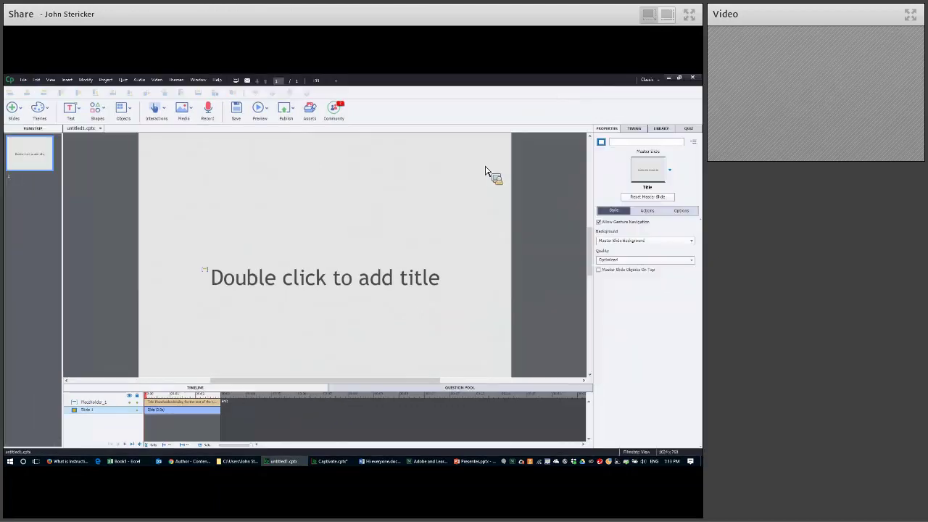
# Step: Apply the theme with the white and dark title slide and orange diagonal stripe, accepting the loss of object style overrides
pyautogui.click(49, 112)
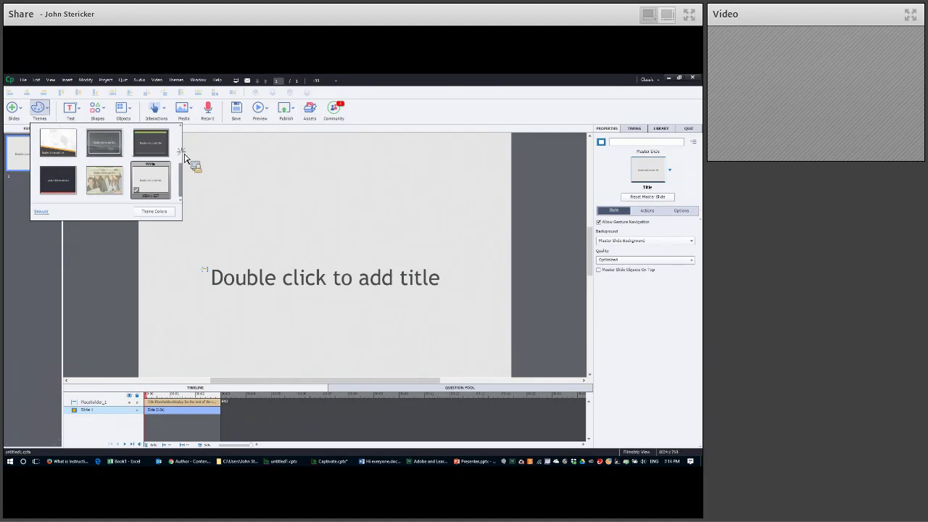
pyautogui.moveTo(181, 195); pyautogui.dragTo(149, 171)
pyautogui.scroll(4, 138, 165)
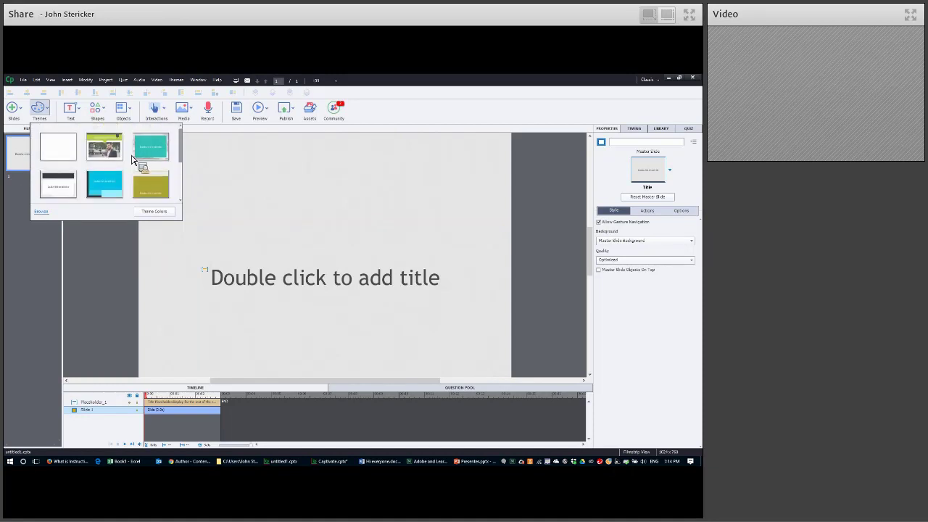
pyautogui.scroll(-4, 145, 183)
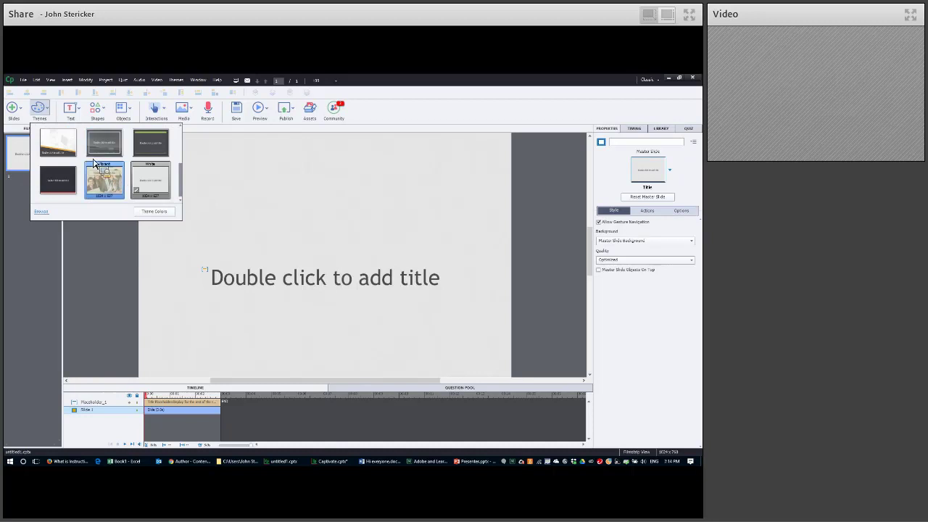
pyautogui.scroll(4, 94, 177)
pyautogui.scroll(-1, 61, 190)
pyautogui.click(62, 192)
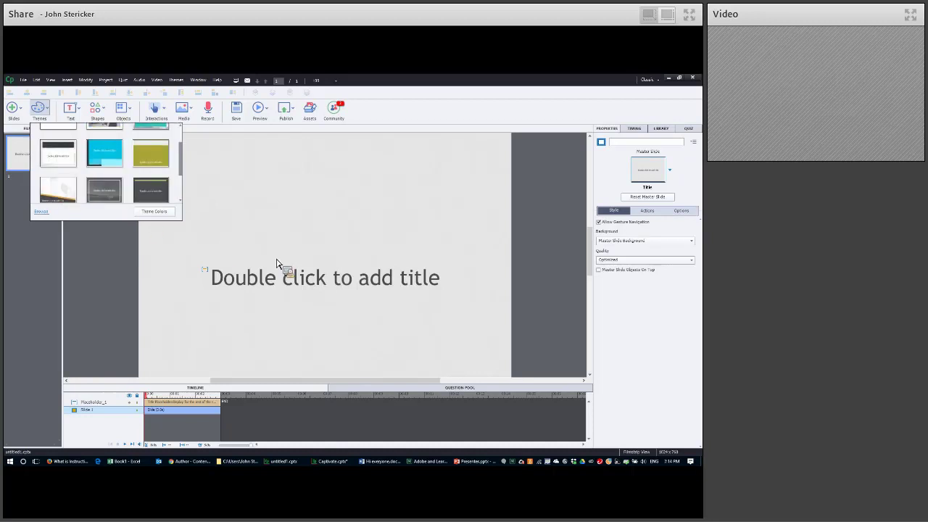
pyautogui.click(393, 283)
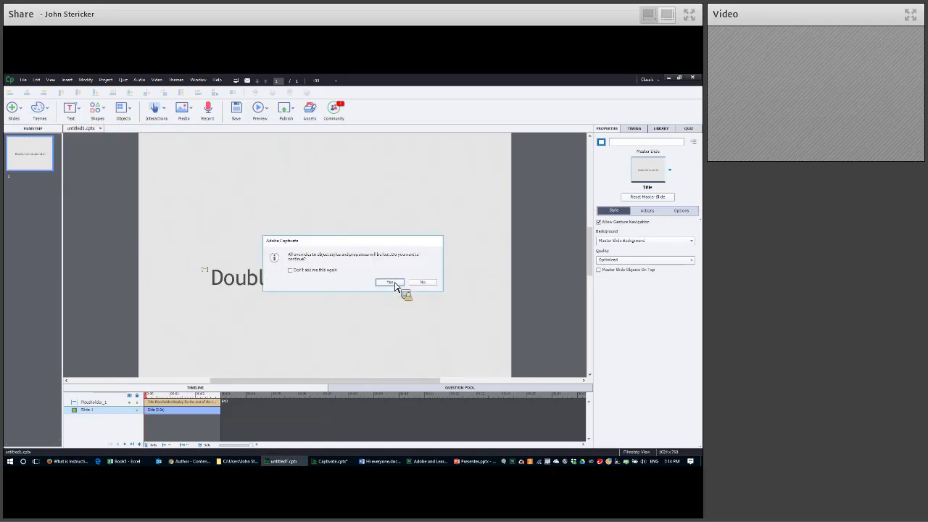
pyautogui.click(390, 282)
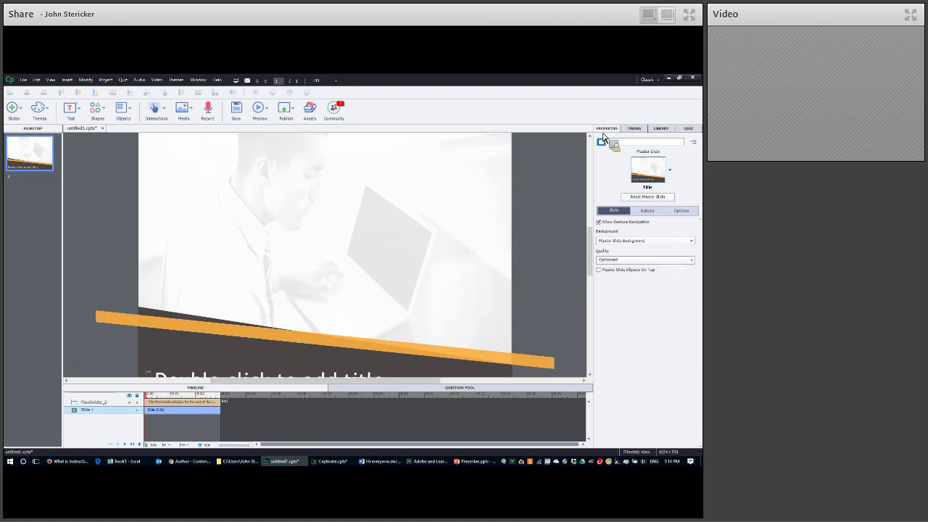
pyautogui.hotkey('alt', 'Tab')
pyautogui.click(615, 157)
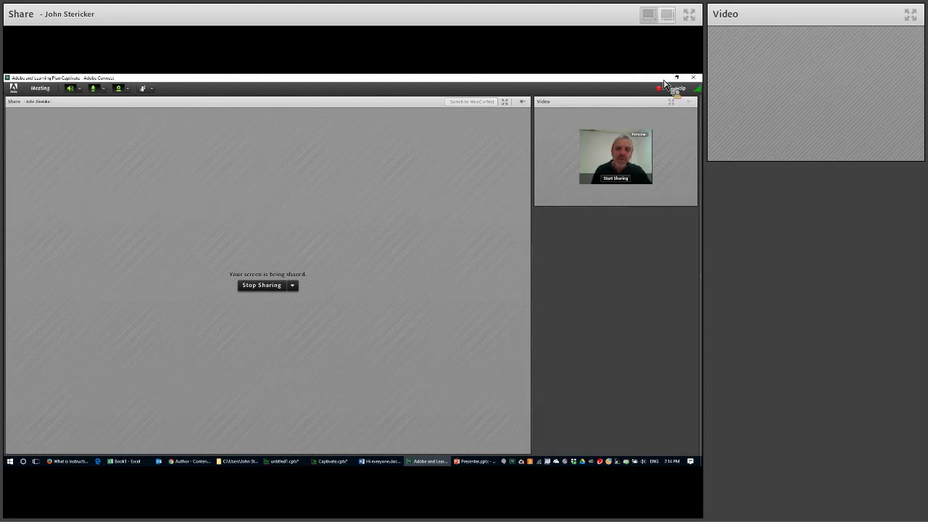
pyautogui.hotkey('alt', 'Tab')
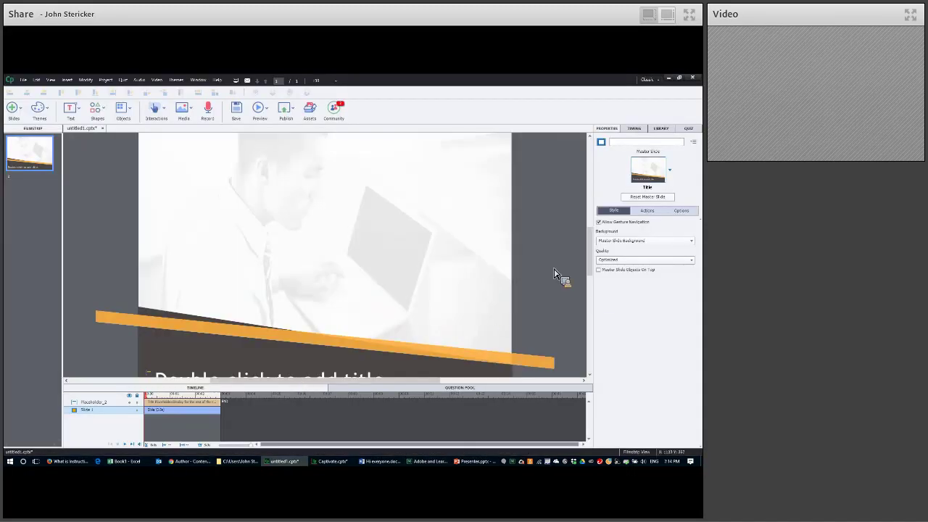
# Step: Fit the slide in view and replace the first slide's title placeholder text with "Welcome to Captivate"
pyautogui.hotkey('ctrl', '0')
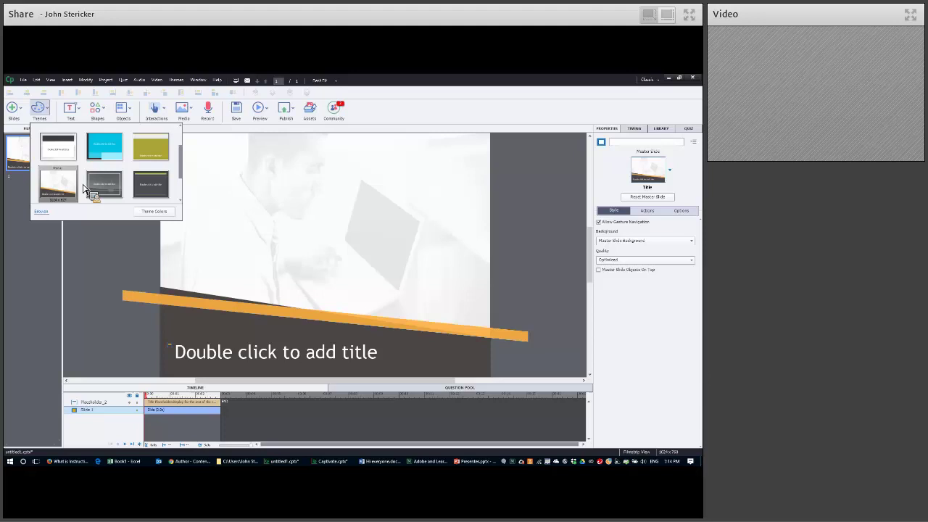
pyautogui.click(130, 326)
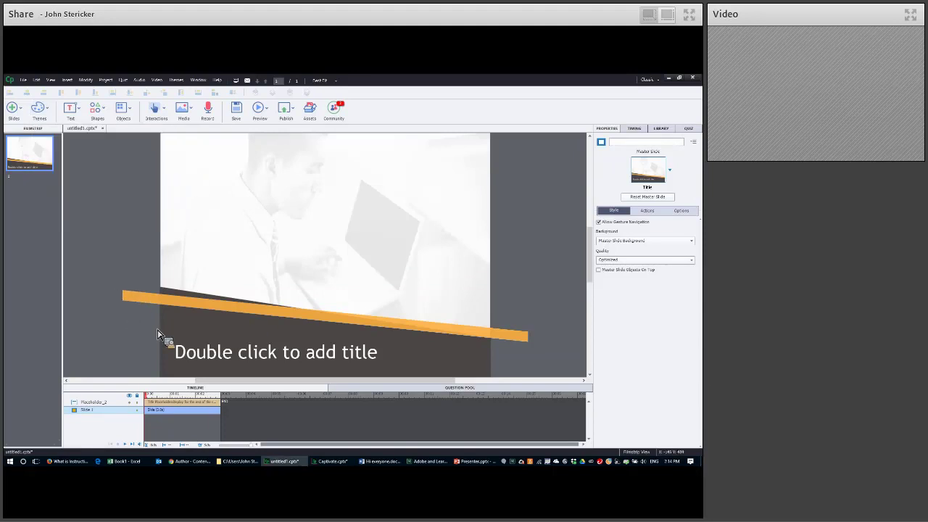
pyautogui.click(246, 357)
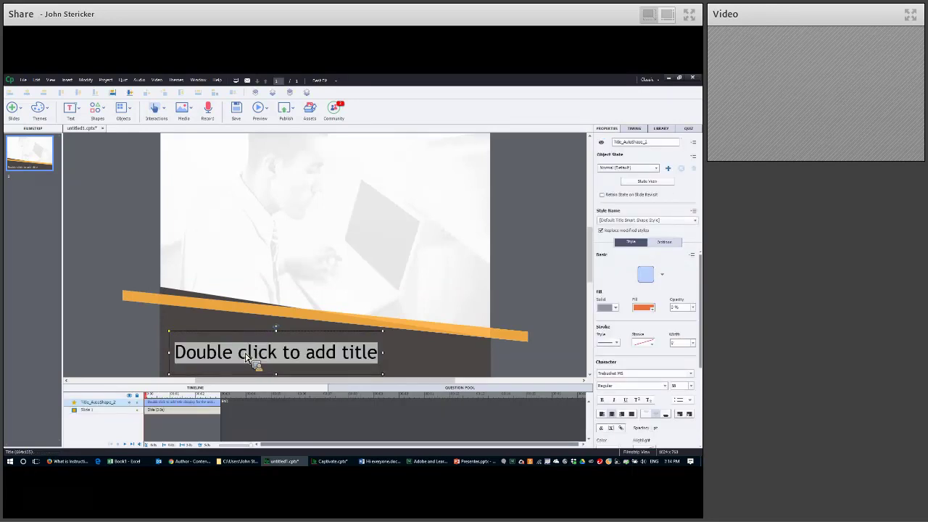
pyautogui.write('Welcome to Capt')
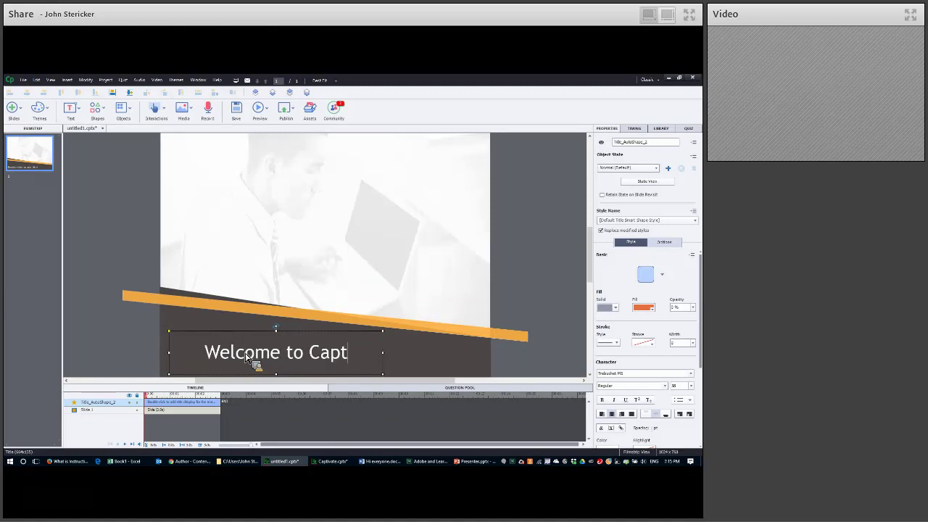
pyautogui.write('ivate')
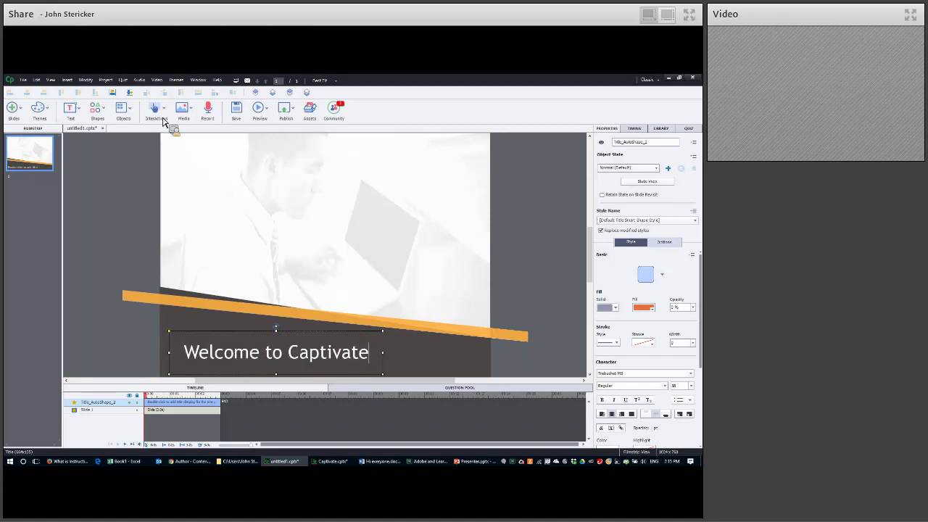
# Step: Insert a text button on the first slide and place it beside the "Welcome to Captivate" title
pyautogui.click(166, 111)
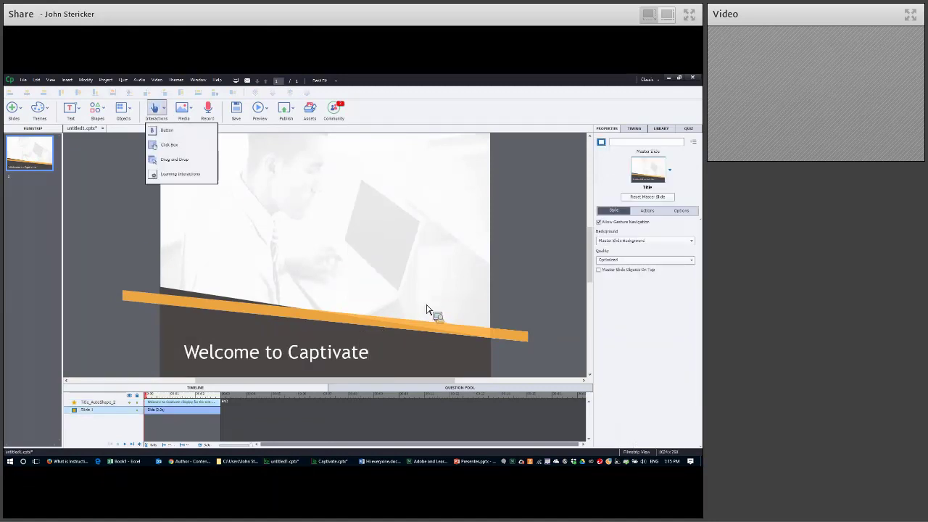
pyautogui.click(393, 307)
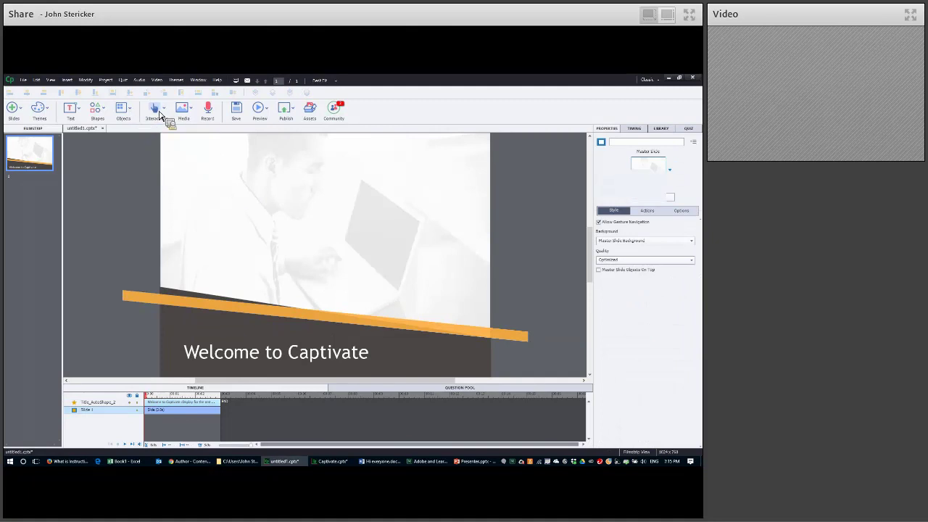
pyautogui.click(338, 262)
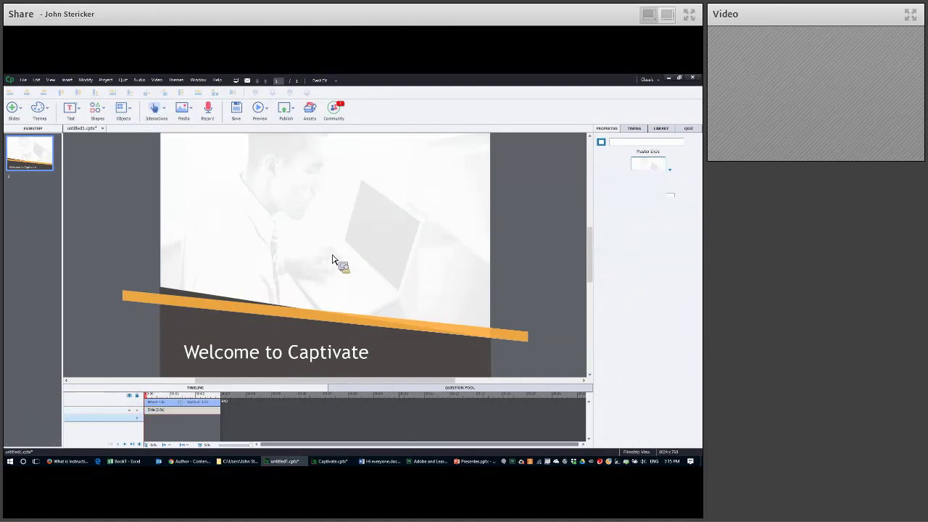
pyautogui.moveTo(433, 368); pyautogui.dragTo(440, 366)
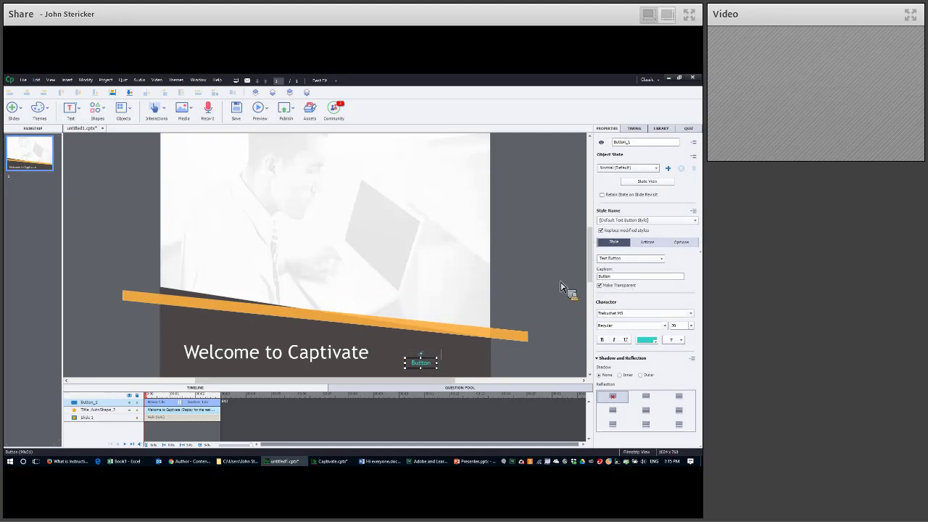
# Step: Set the caption of the new button on the title slide to "Continue"
pyautogui.moveTo(612, 276); pyautogui.dragTo(551, 280)
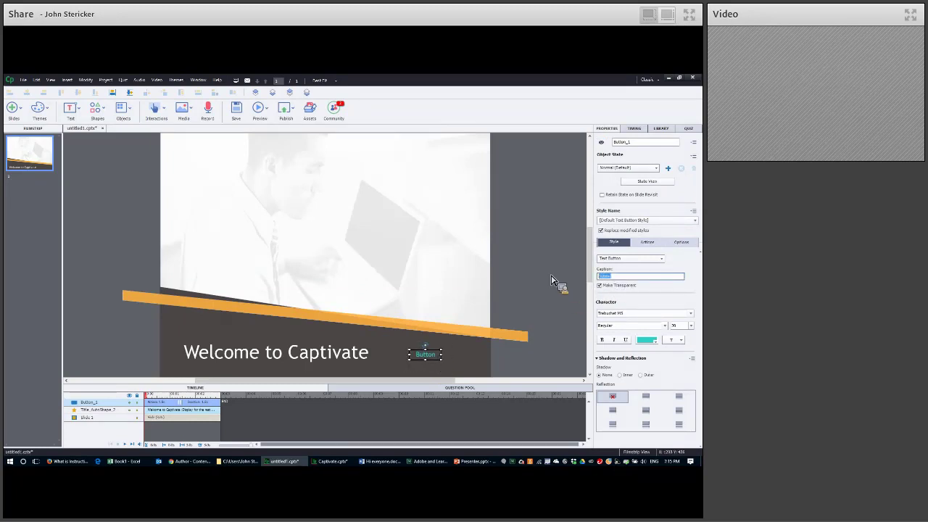
pyautogui.press('BackSpace')
pyautogui.press('BackSpace')
pyautogui.write('ue')
pyautogui.click(428, 362)
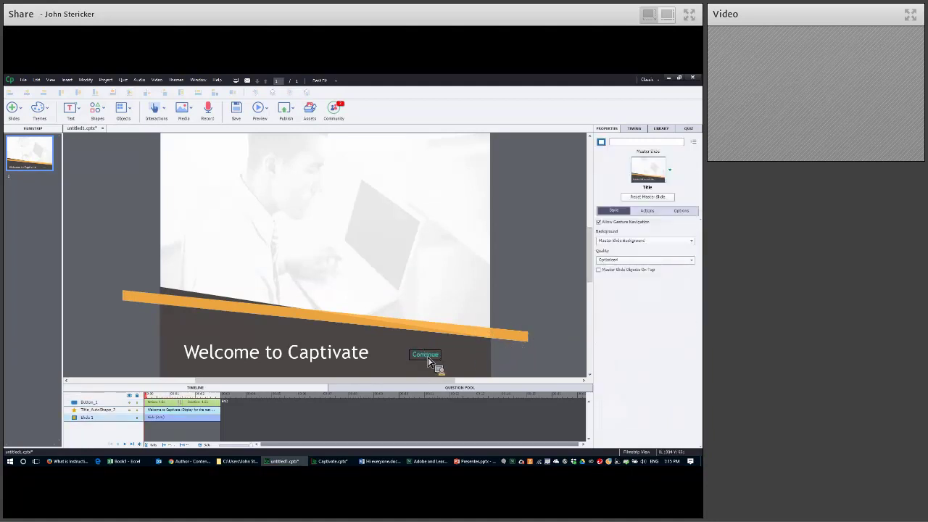
# Step: Enlarge the Continue button to about 213 x 67, reposition it beside the title and check its action settings
pyautogui.click(435, 355)
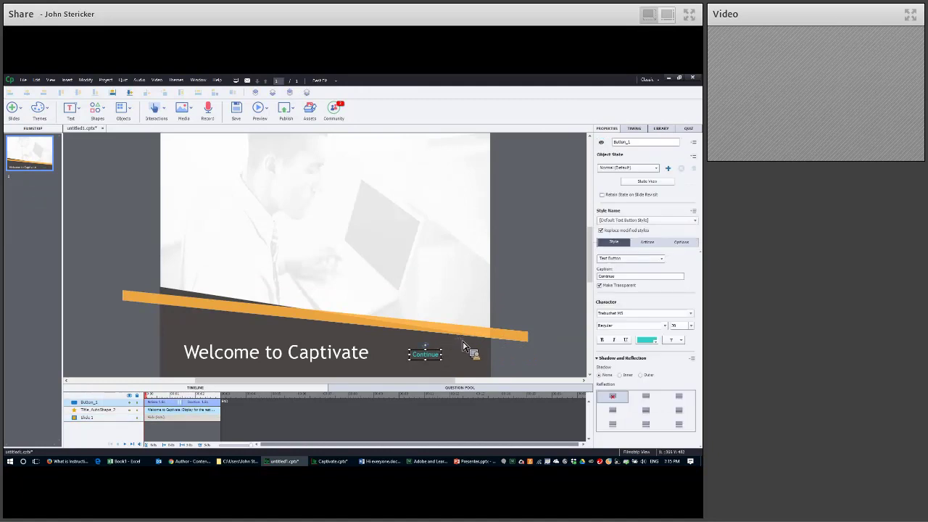
pyautogui.moveTo(441, 350); pyautogui.dragTo(478, 338)
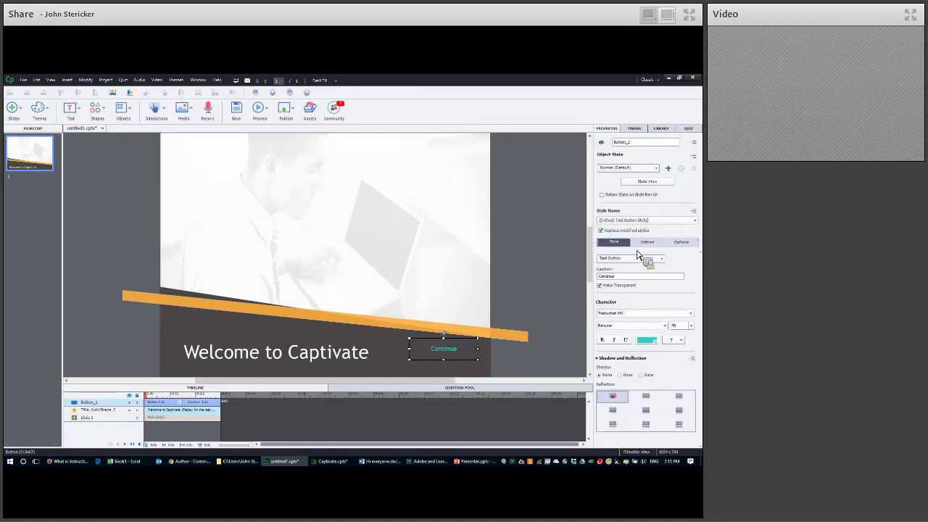
pyautogui.hotkey('ctrl', 'z')
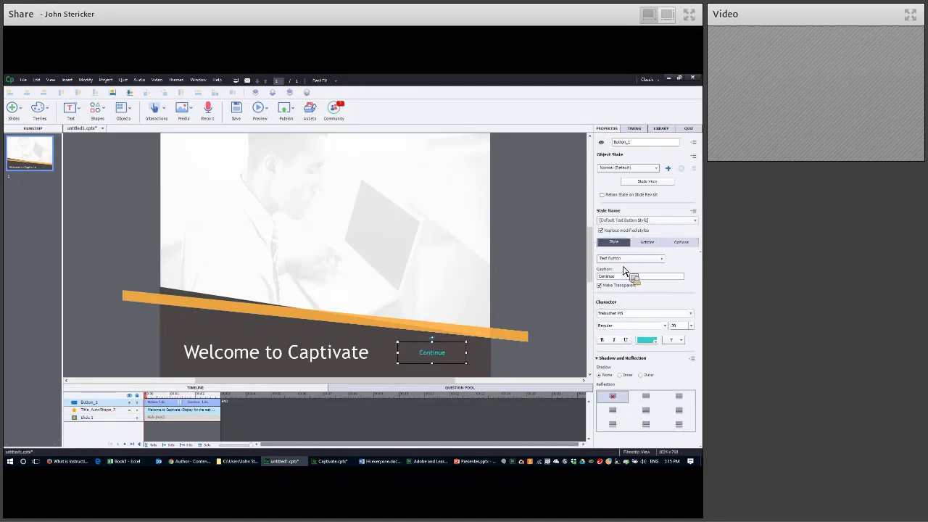
pyautogui.click(647, 242)
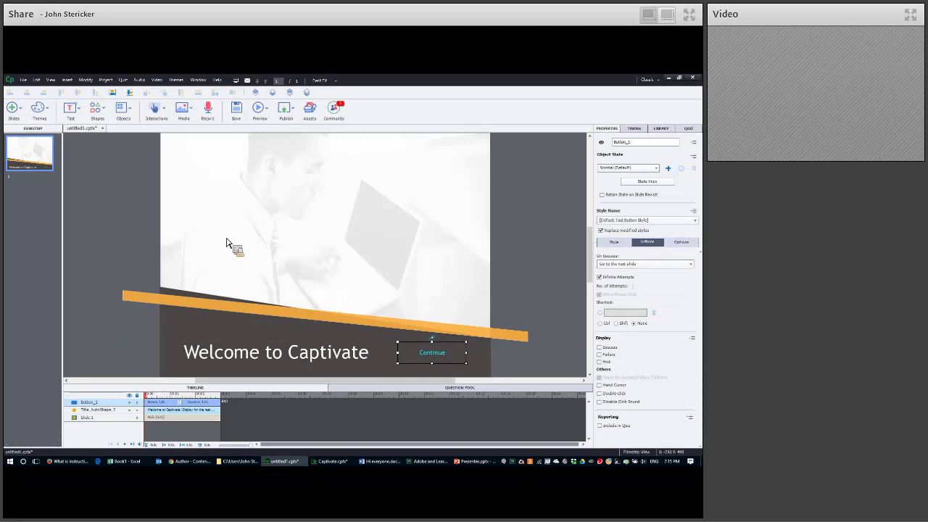
pyautogui.click(163, 307)
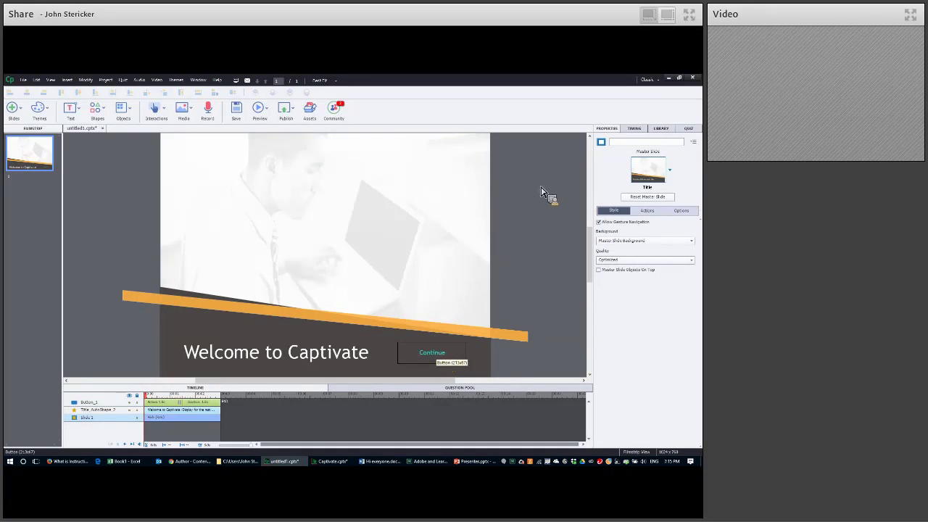
# Step: Add a blank slide after the title slide and apply the Objectives master slide to it
pyautogui.click(23, 110)
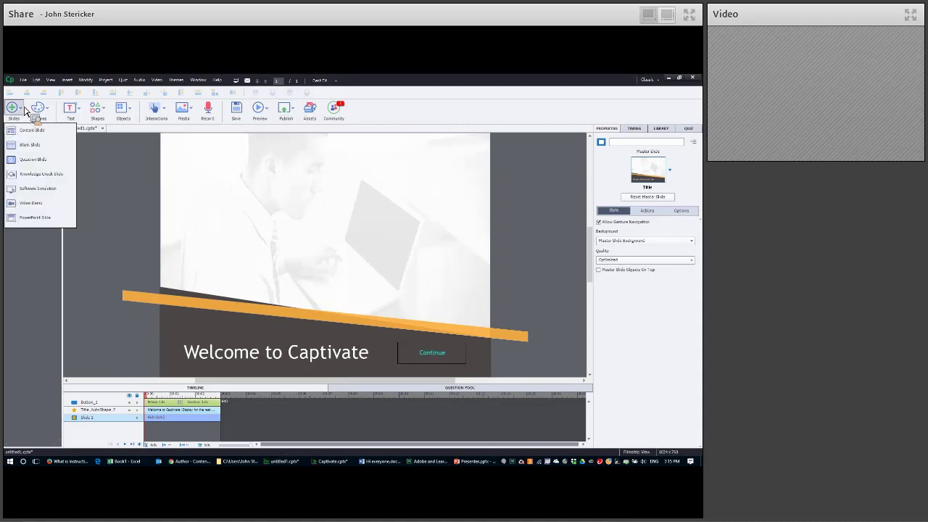
pyautogui.click(40, 147)
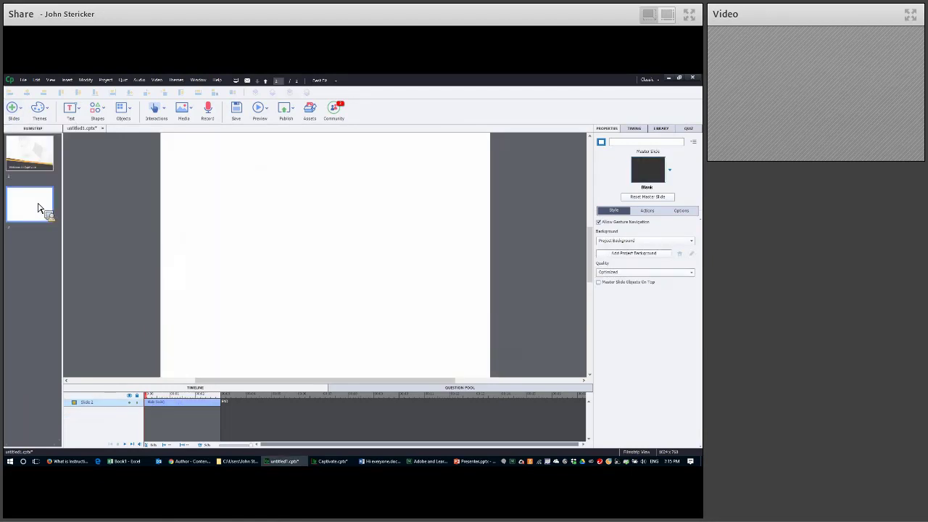
pyautogui.moveTo(40, 160); pyautogui.dragTo(673, 176)
pyautogui.click(673, 172)
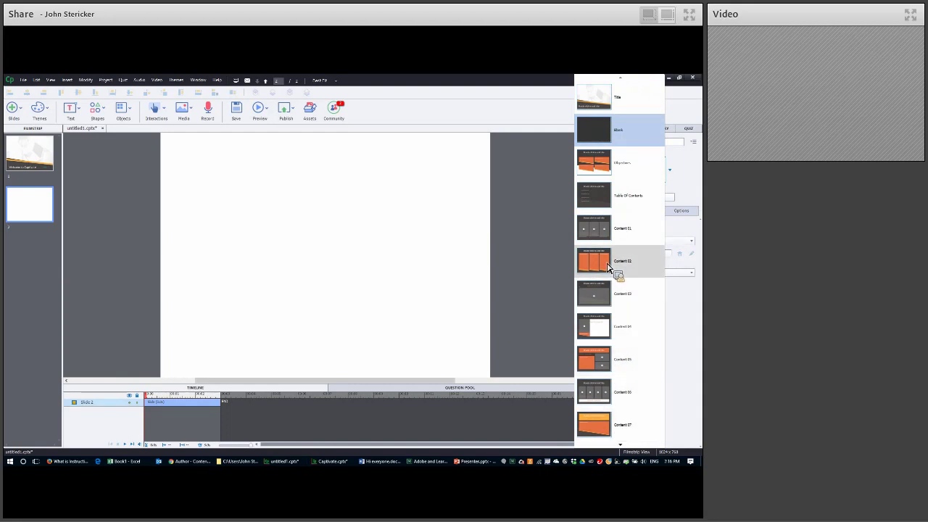
pyautogui.click(597, 169)
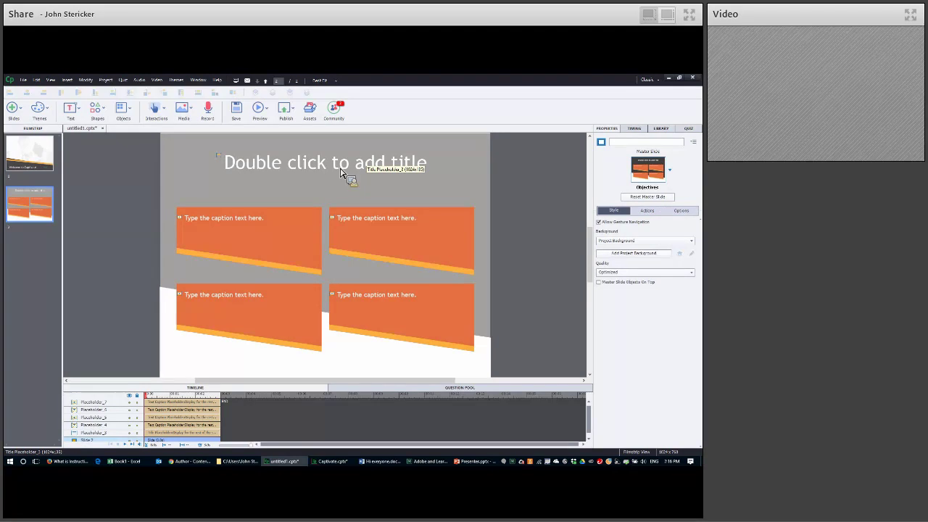
# Step: Replace the title placeholder text on the second slide with "Objectives"
pyautogui.doubleClick(337, 170)
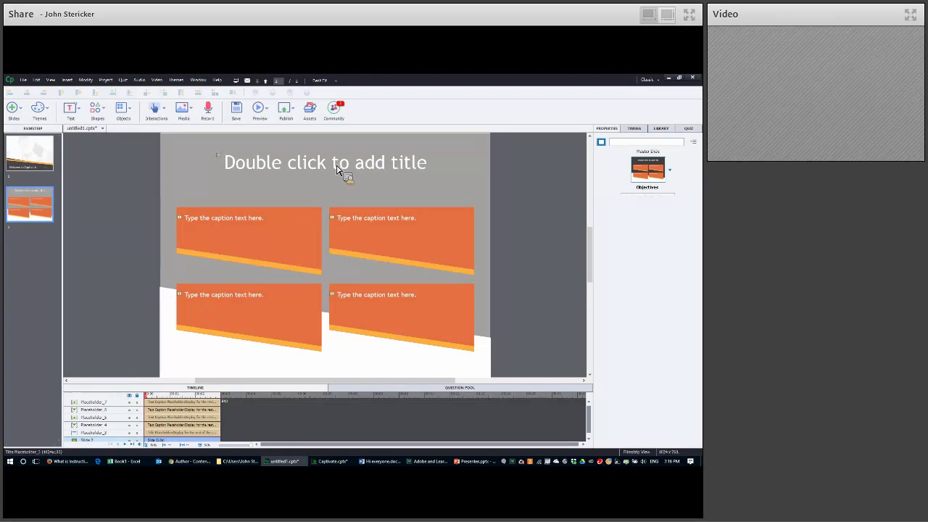
pyautogui.write('O')
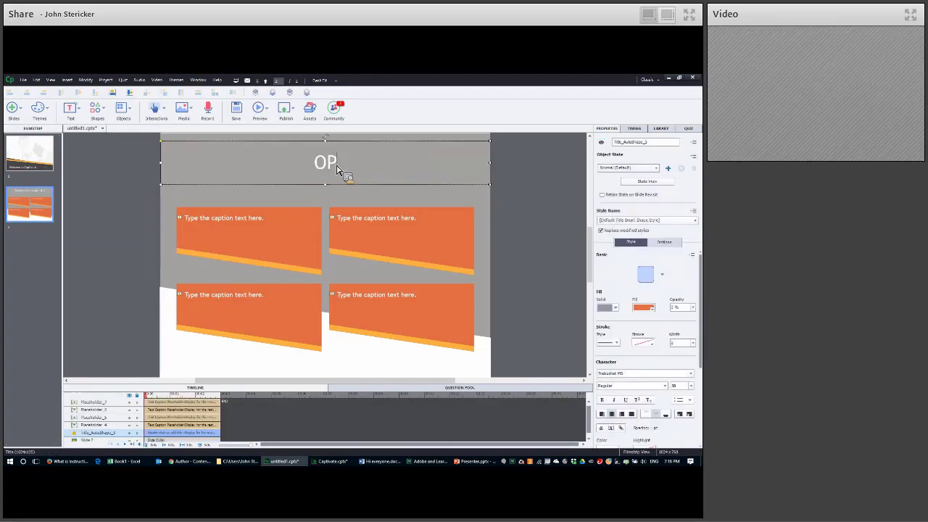
pyautogui.write('bjectives')
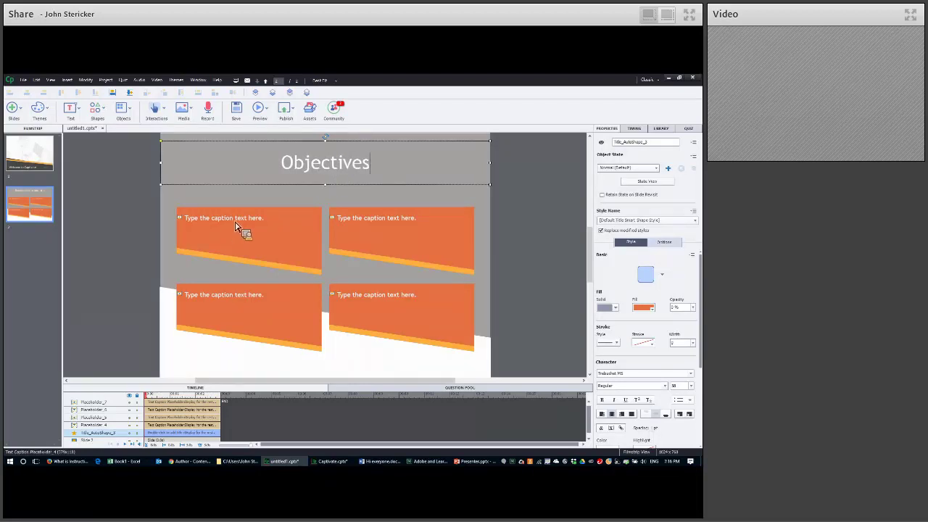
# Step: Open the first caption placeholder in the upper row of the Objectives slide for text editing
pyautogui.click(237, 224)
pyautogui.doubleClick(237, 225)
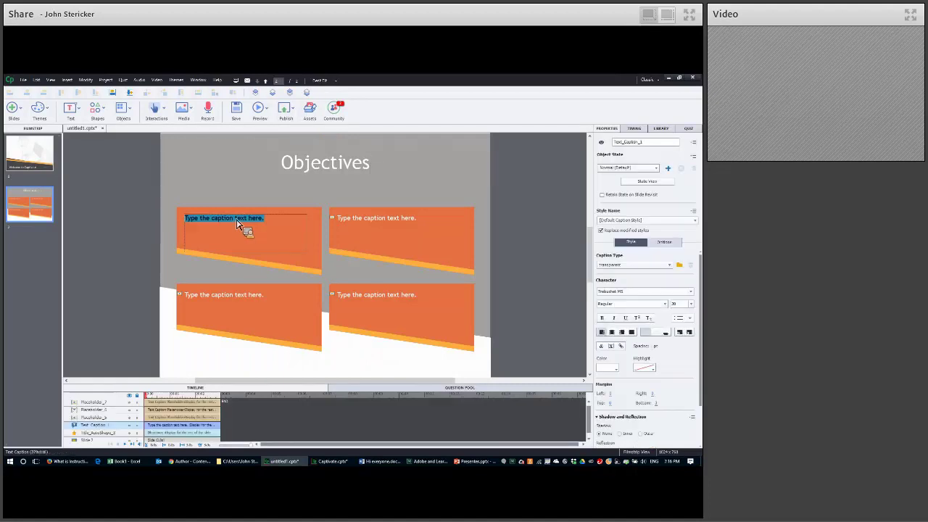